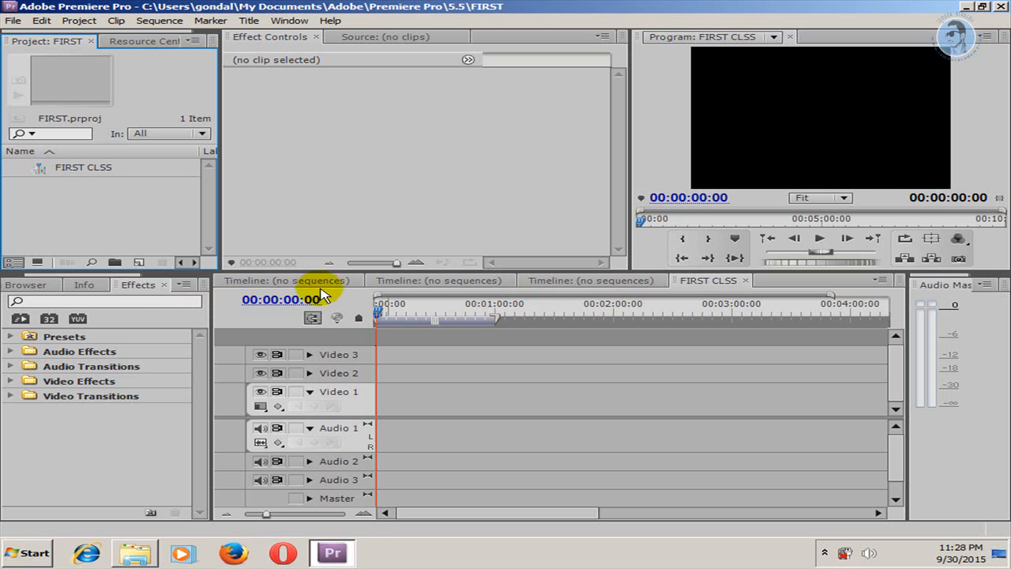
Step: Show the Media Browser and look through the folders on drive D:, then collapse the drive again
{"action": "left_click", "coordinate": [81, 285]}
{"action": "left_click", "coordinate": [41, 288]}
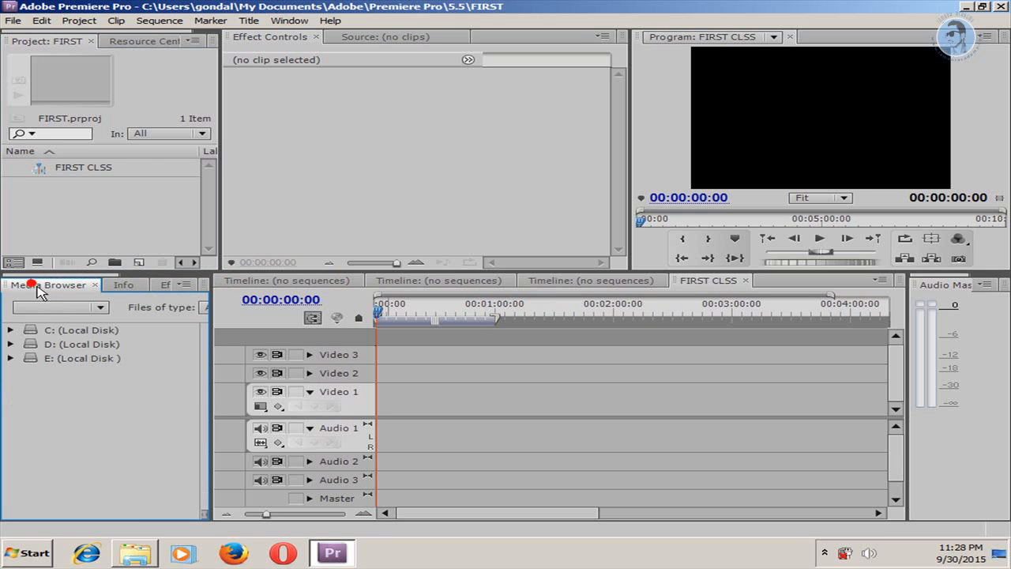
{"action": "left_click", "coordinate": [187, 91]}
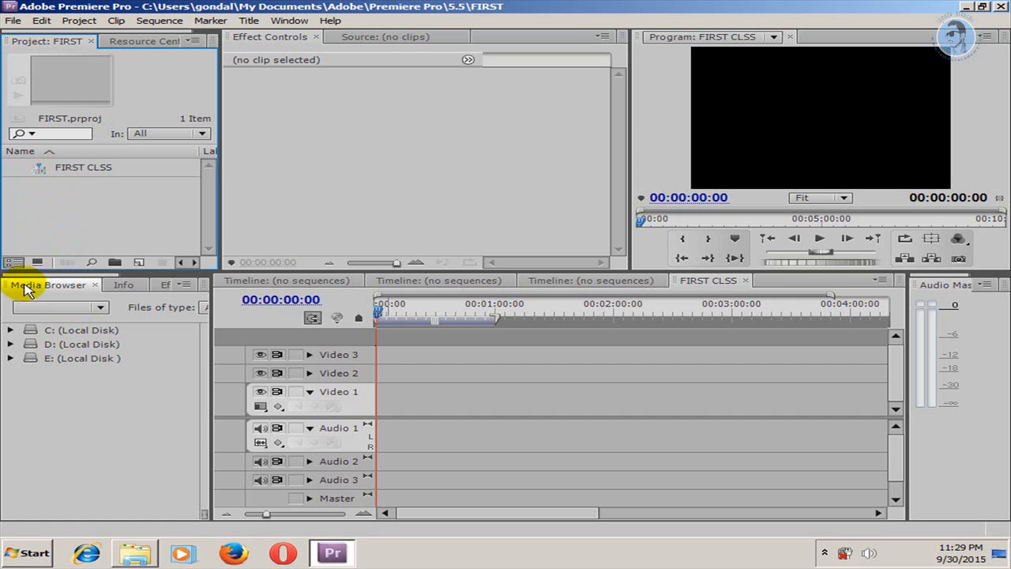
{"action": "left_click", "coordinate": [63, 346]}
{"action": "left_click", "coordinate": [12, 344]}
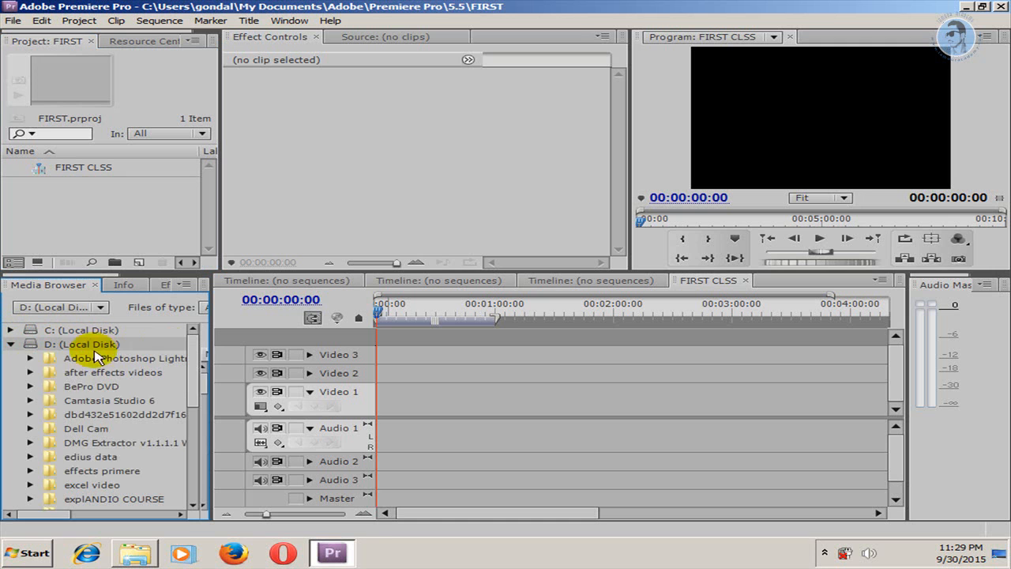
{"action": "left_click", "coordinate": [11, 345]}
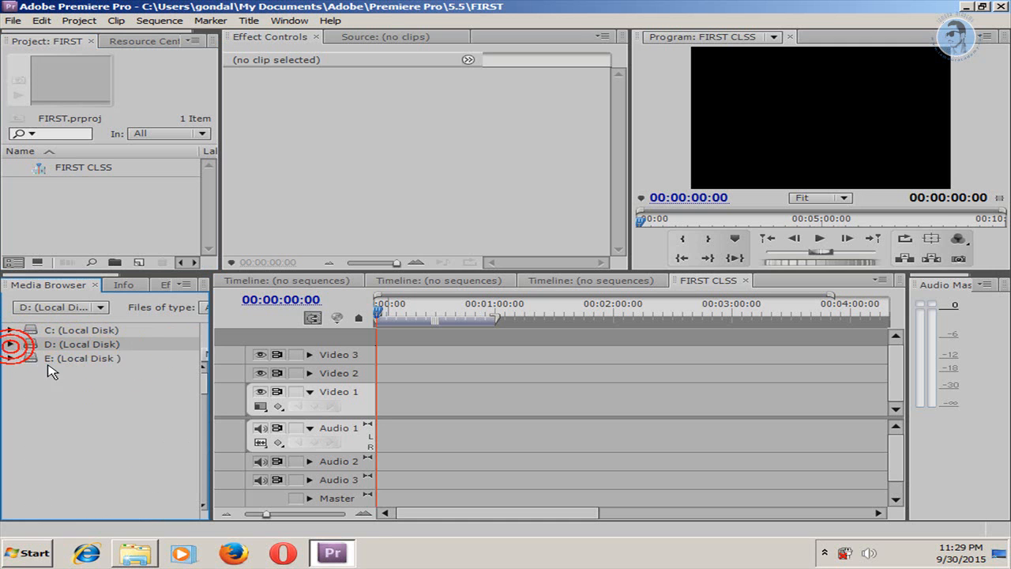
Step: View the Info panel and the Effects panel with its effect categories and search field
{"action": "left_click", "coordinate": [119, 287]}
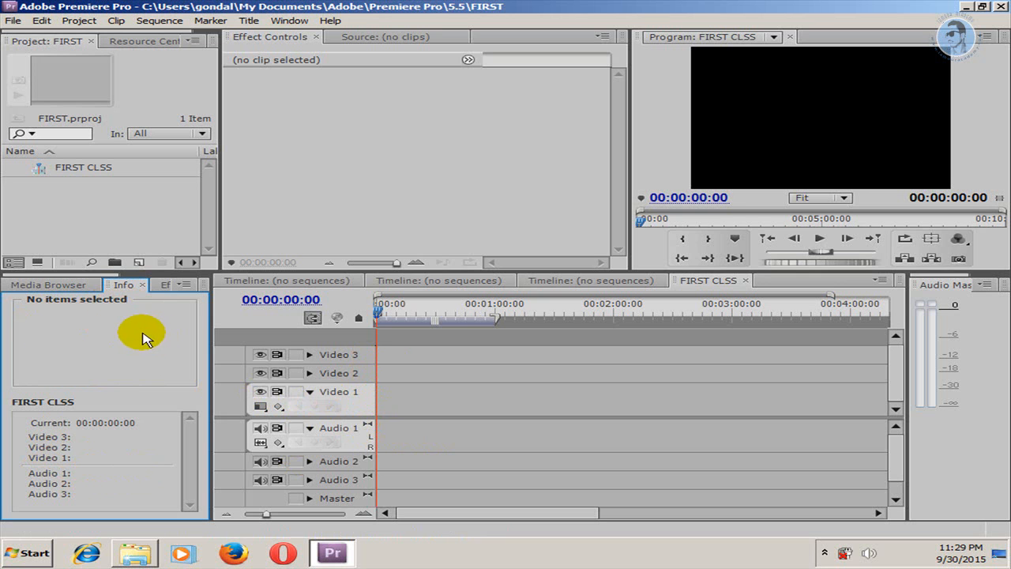
{"action": "left_click", "coordinate": [166, 286]}
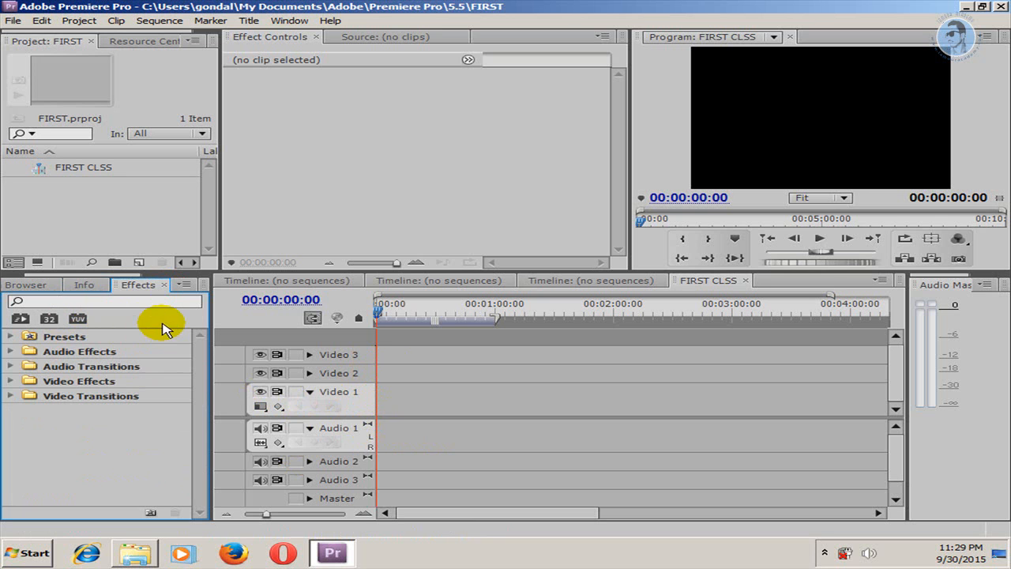
{"action": "left_click", "coordinate": [140, 304]}
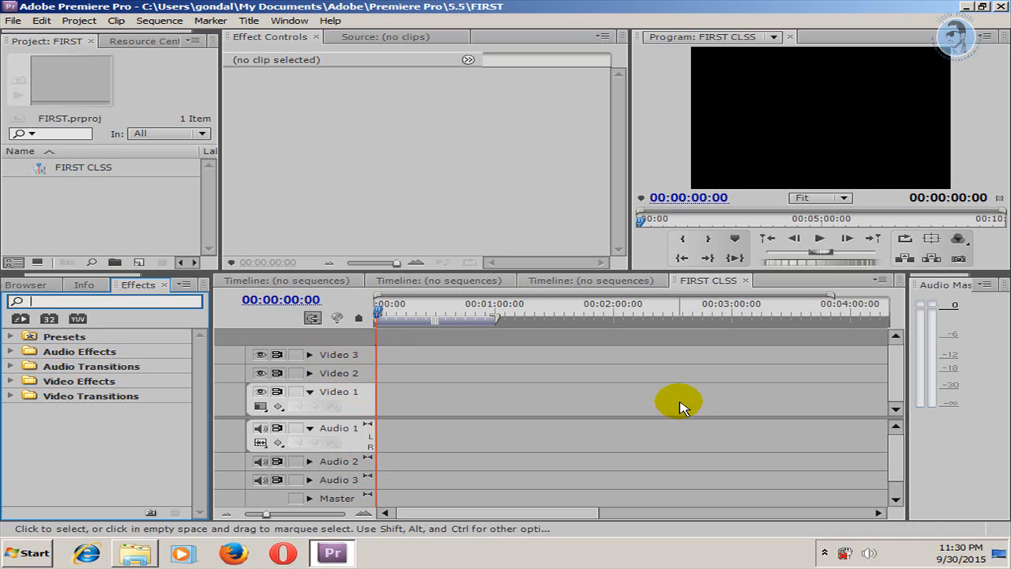
Step: Widen the Audio Master Meters frame and undock its panel into a floating window
{"action": "left_click", "coordinate": [992, 327]}
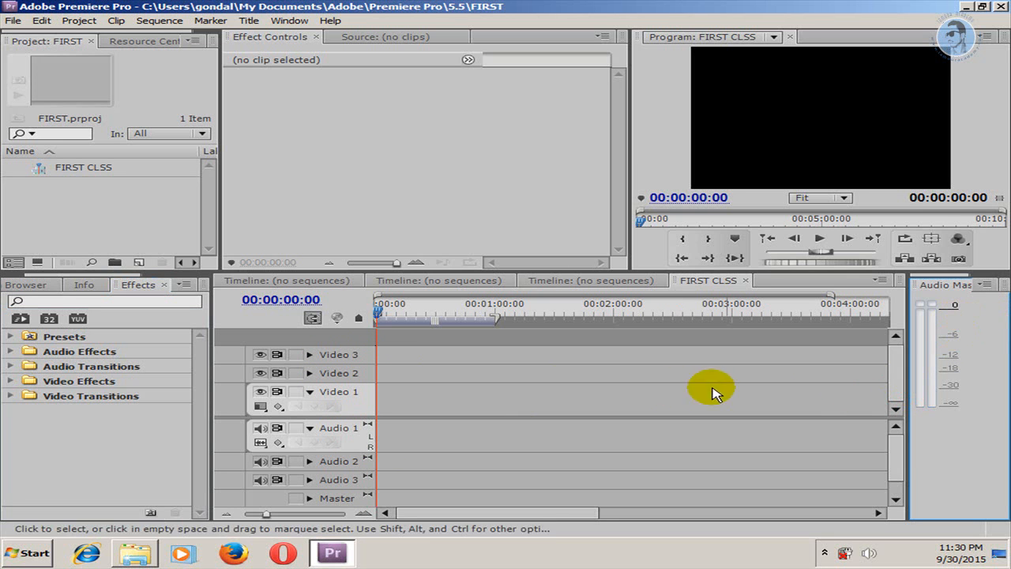
{"action": "left_click_drag", "start_coordinate": [908, 376], "coordinate": [502, 363]}
{"action": "left_click", "coordinate": [986, 280]}
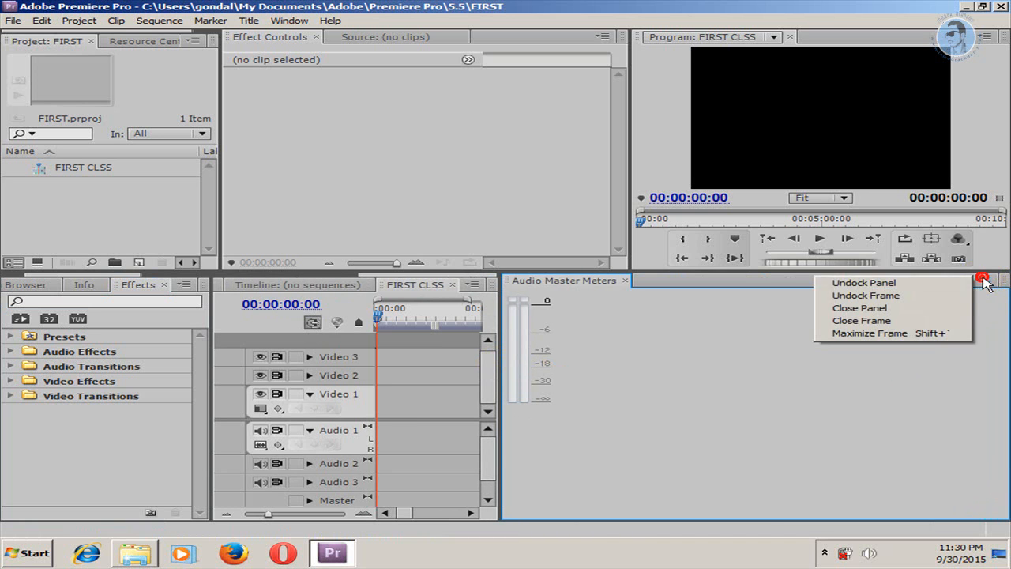
{"action": "left_click", "coordinate": [926, 285]}
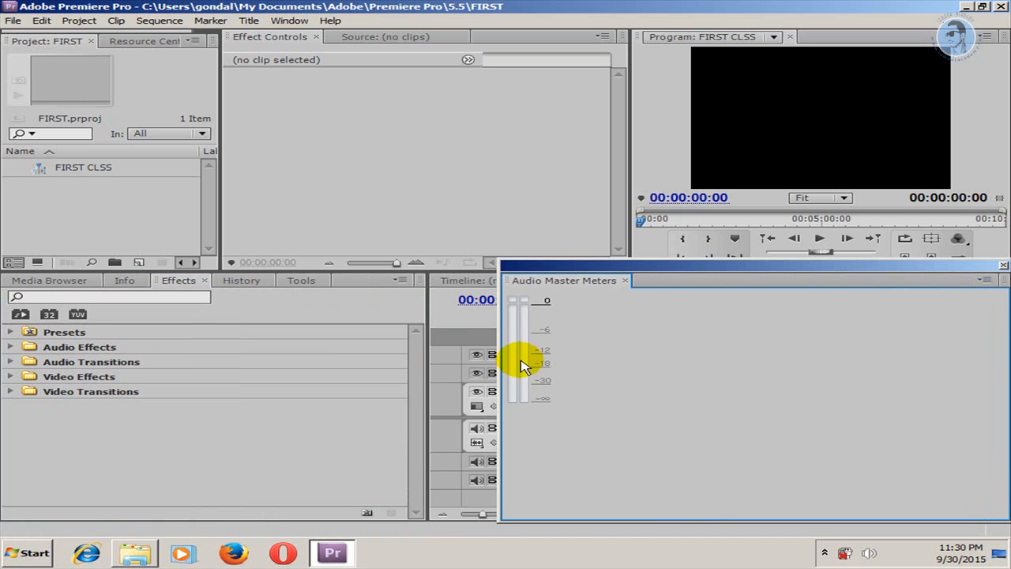
Step: Move and shrink the floating Audio Master Meters window, then close it
{"action": "left_click_drag", "start_coordinate": [836, 270], "coordinate": [502, 162]}
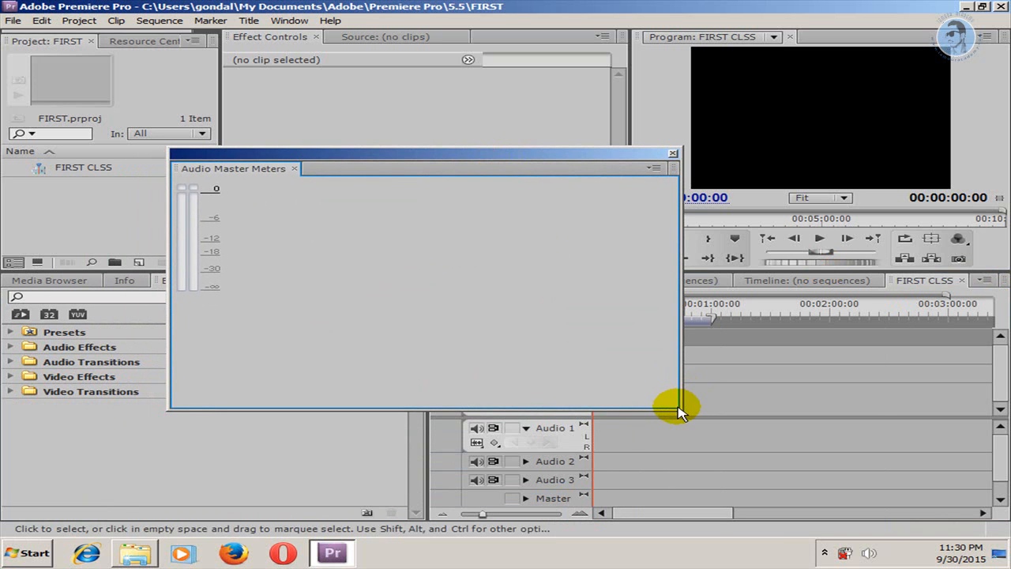
{"action": "left_click_drag", "start_coordinate": [677, 407], "coordinate": [324, 312]}
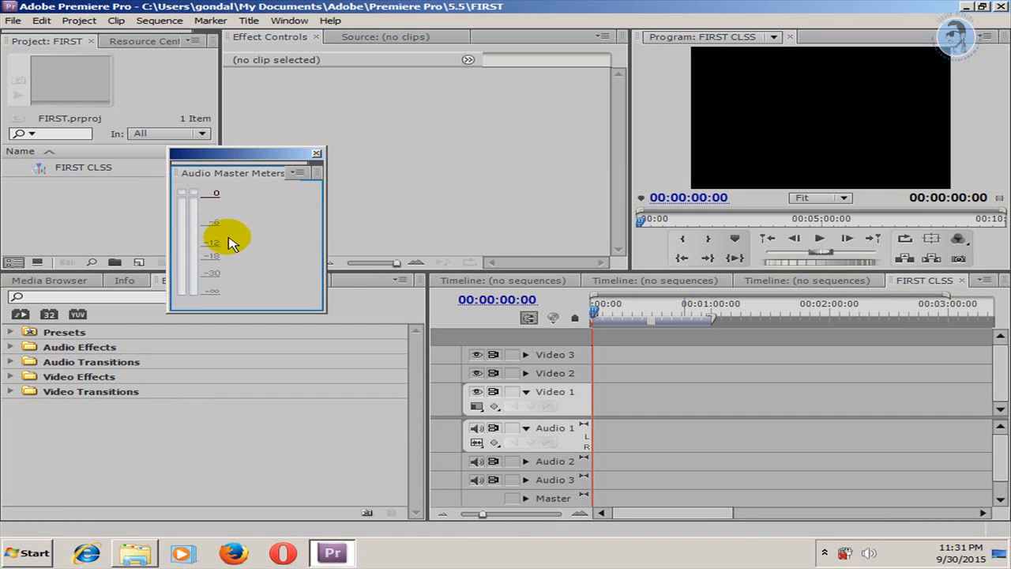
{"action": "left_click", "coordinate": [316, 155]}
Step: Narrow the Effects frame to widen the timeline, and adjust the divider between the Effect Controls and Program monitor frames
{"action": "left_click_drag", "start_coordinate": [426, 340], "coordinate": [155, 335]}
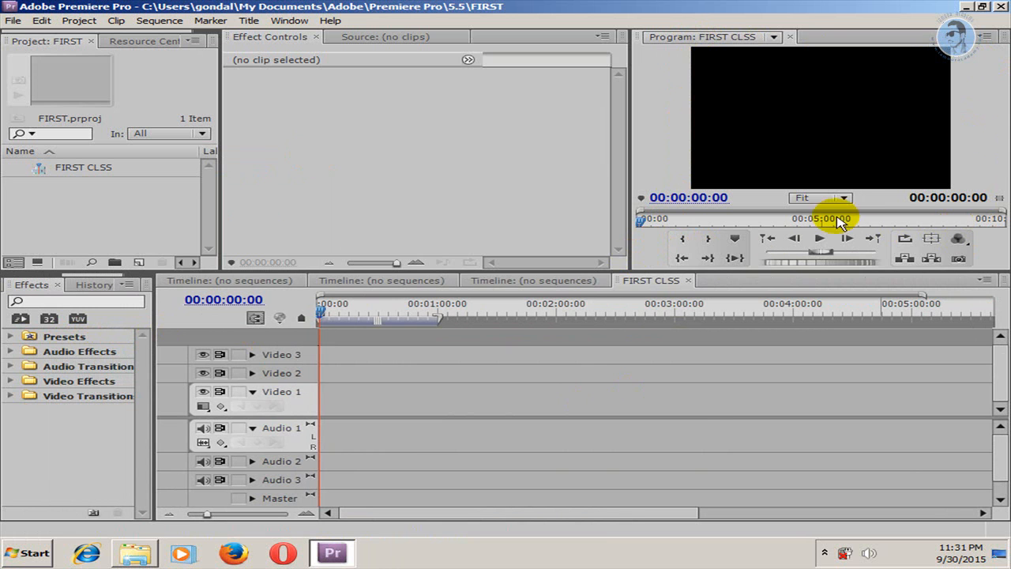
{"action": "left_click_drag", "start_coordinate": [631, 267], "coordinate": [357, 320]}
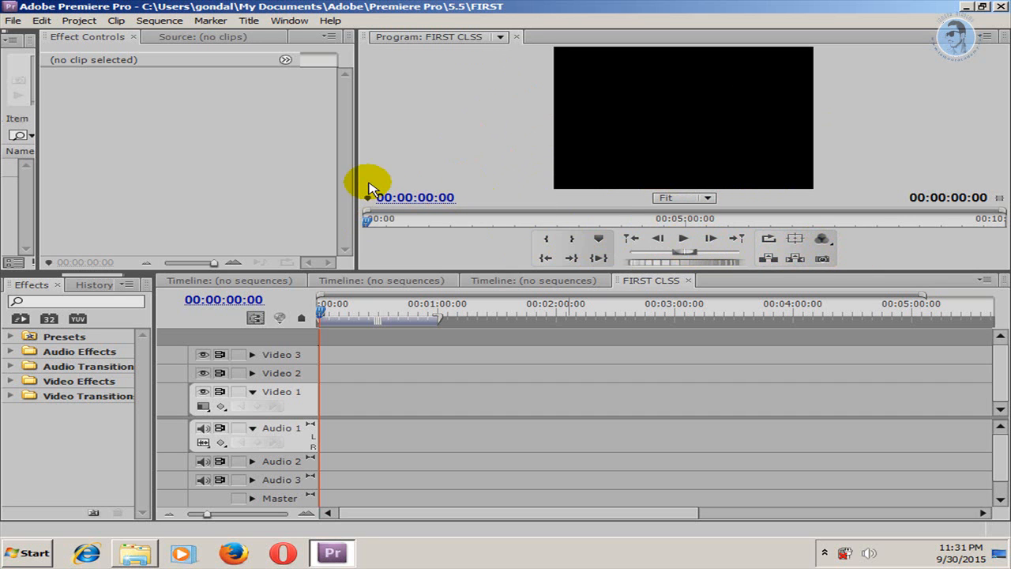
{"action": "left_click_drag", "start_coordinate": [358, 180], "coordinate": [674, 174]}
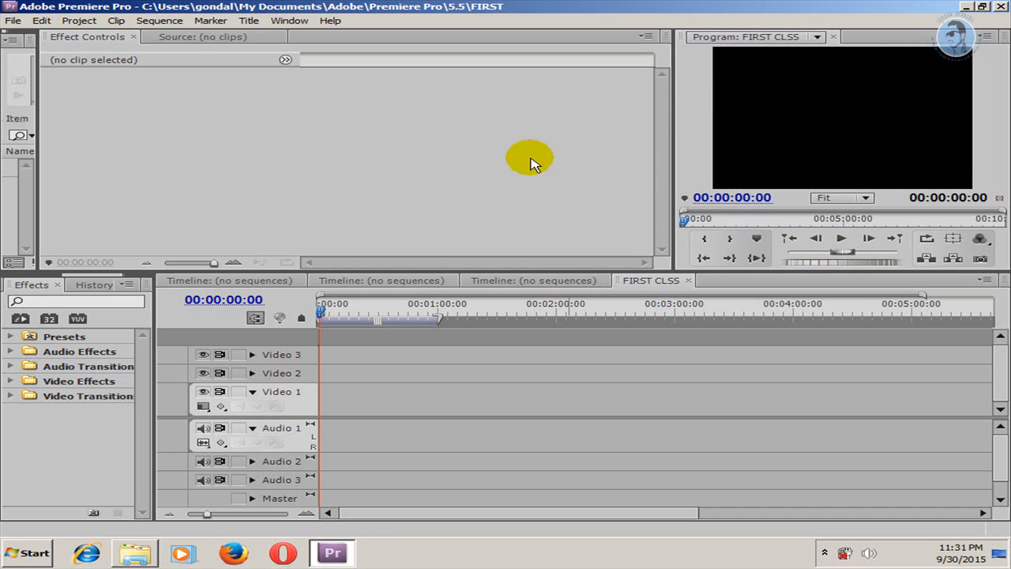
Step: Show the empty Source monitor and widen the Project panel so its item list is readable
{"action": "left_click", "coordinate": [643, 37]}
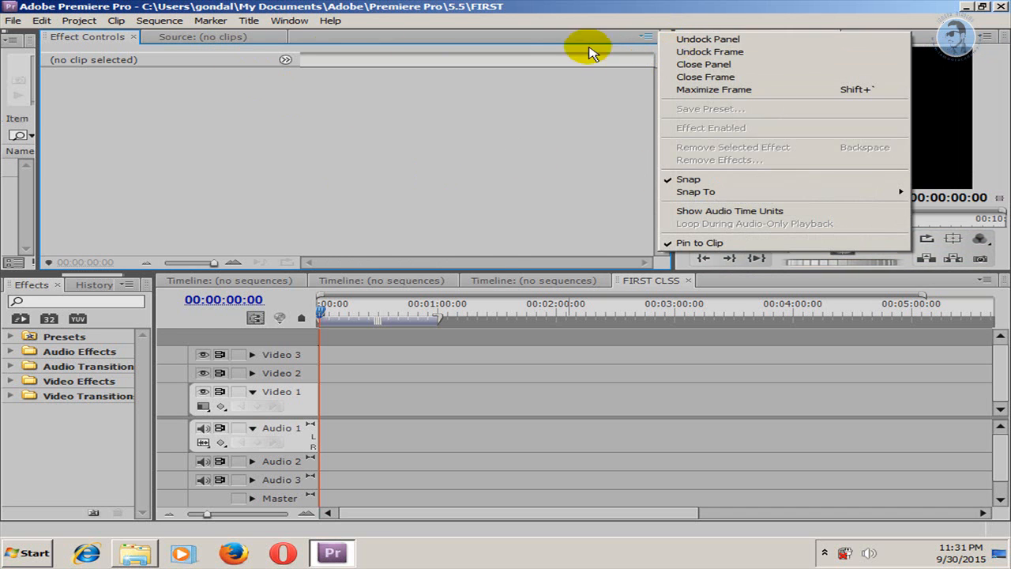
{"action": "left_click", "coordinate": [437, 119]}
{"action": "left_click", "coordinate": [195, 37]}
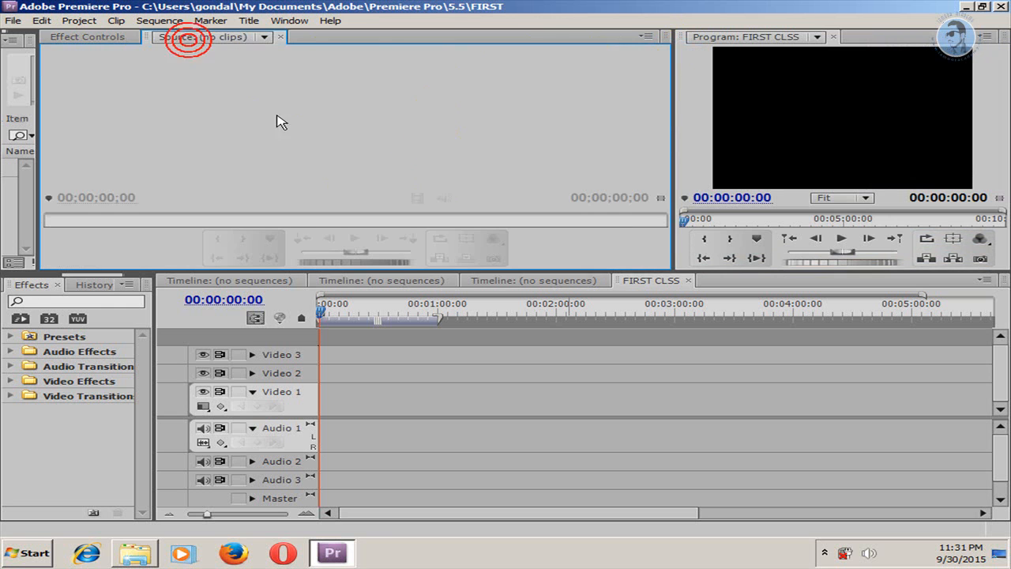
{"action": "left_click_drag", "start_coordinate": [36, 117], "coordinate": [228, 124]}
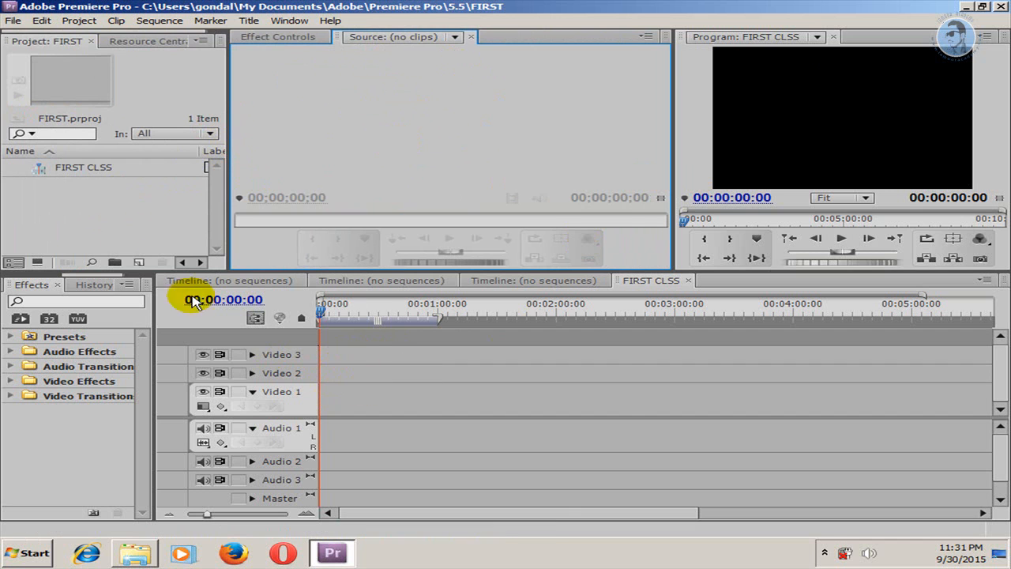
Step: Import 01.mov from the avi folder on drive E: into the project and load it in the Source monitor
{"action": "double_click", "coordinate": [63, 208]}
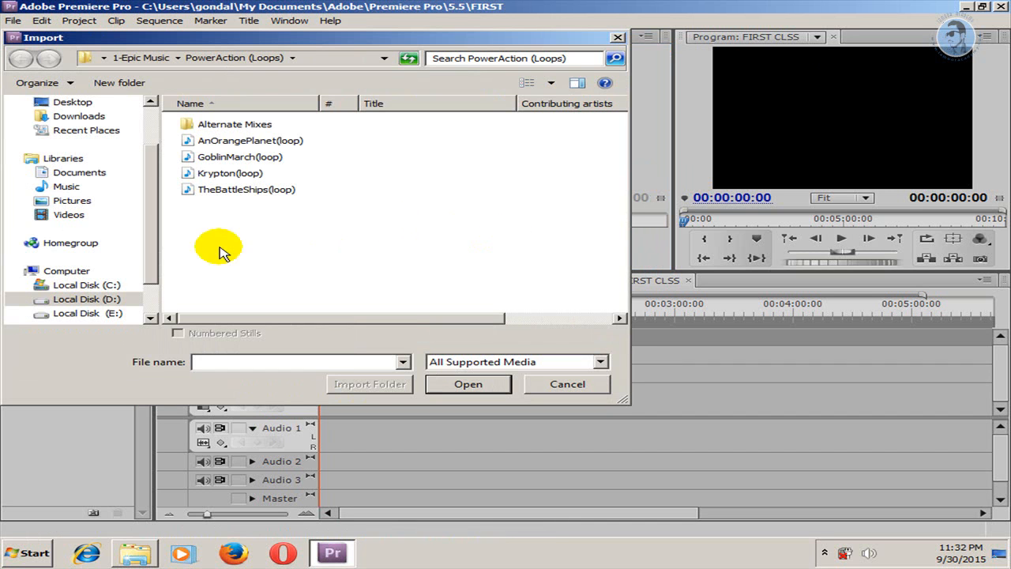
{"action": "scroll", "coordinate": [101, 316], "scroll_direction": "down", "scroll_amount": 1}
{"action": "left_click", "coordinate": [98, 305]}
{"action": "double_click", "coordinate": [228, 249]}
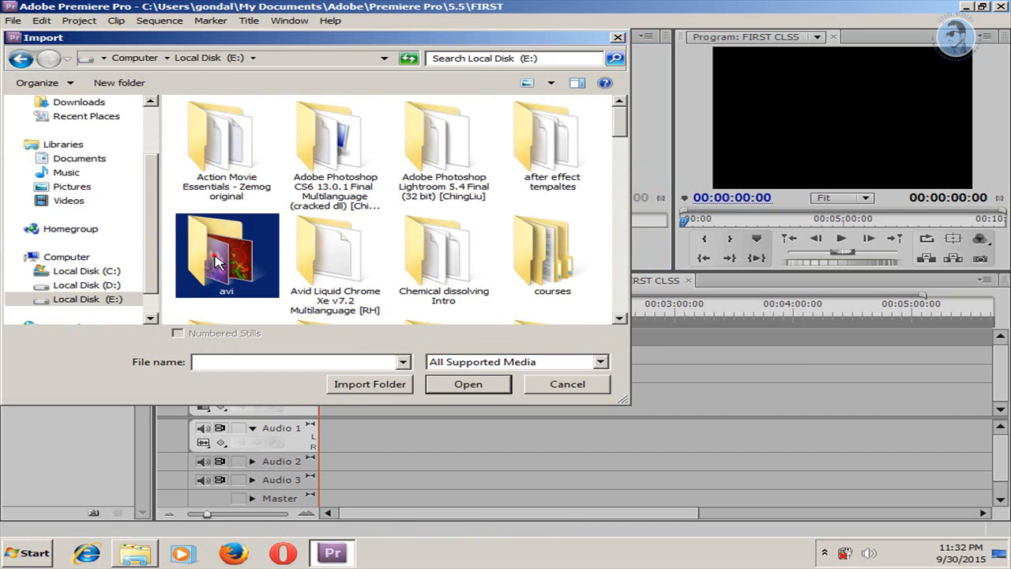
{"action": "left_click", "coordinate": [415, 154]}
{"action": "left_click", "coordinate": [458, 384]}
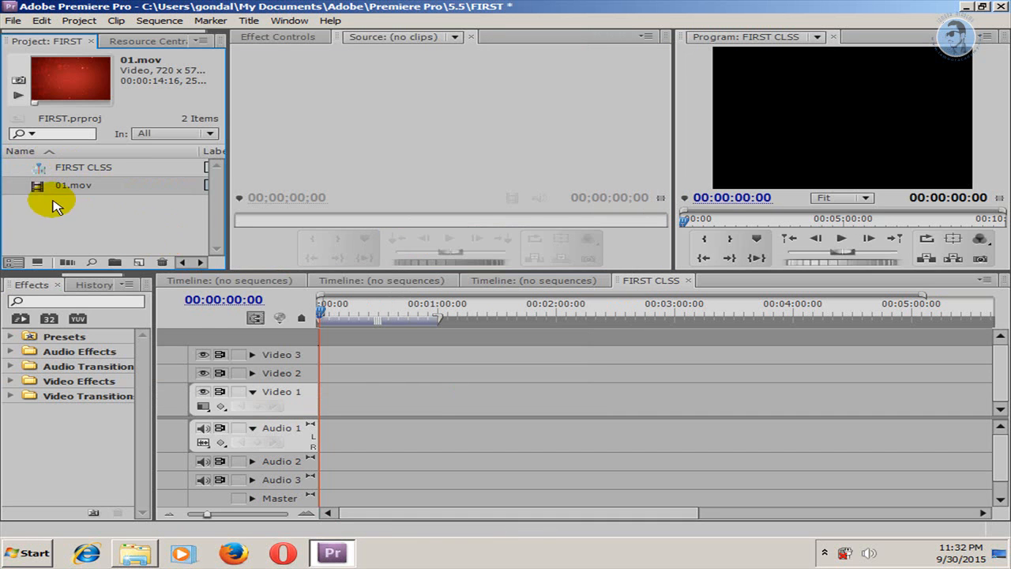
{"action": "double_click", "coordinate": [45, 188]}
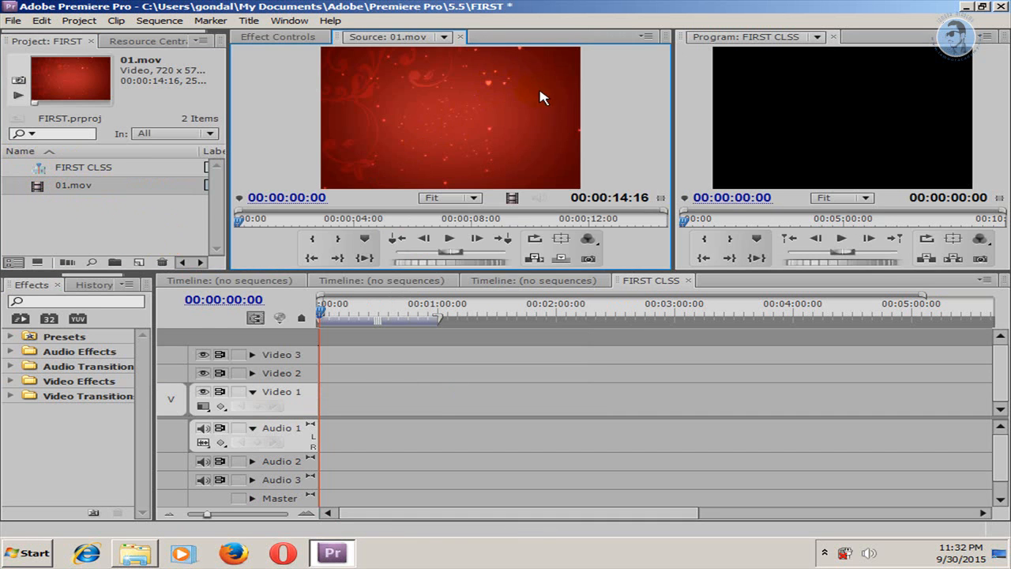
Step: Place 01.mov at the start of Video 1 and remove it from the timeline again
{"action": "left_click_drag", "start_coordinate": [39, 185], "coordinate": [321, 400]}
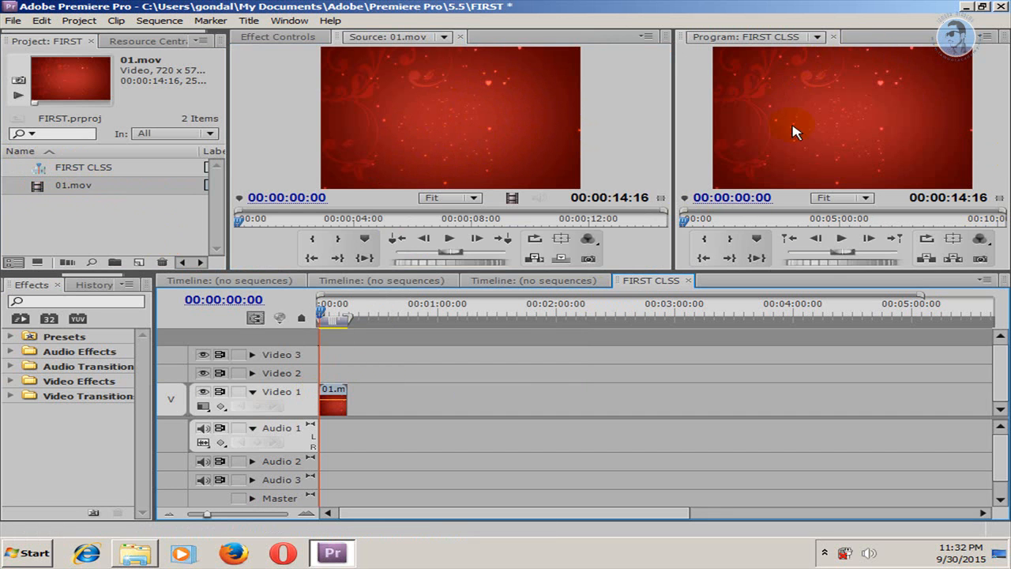
{"action": "right_click", "coordinate": [334, 399]}
{"action": "left_click", "coordinate": [362, 61]}
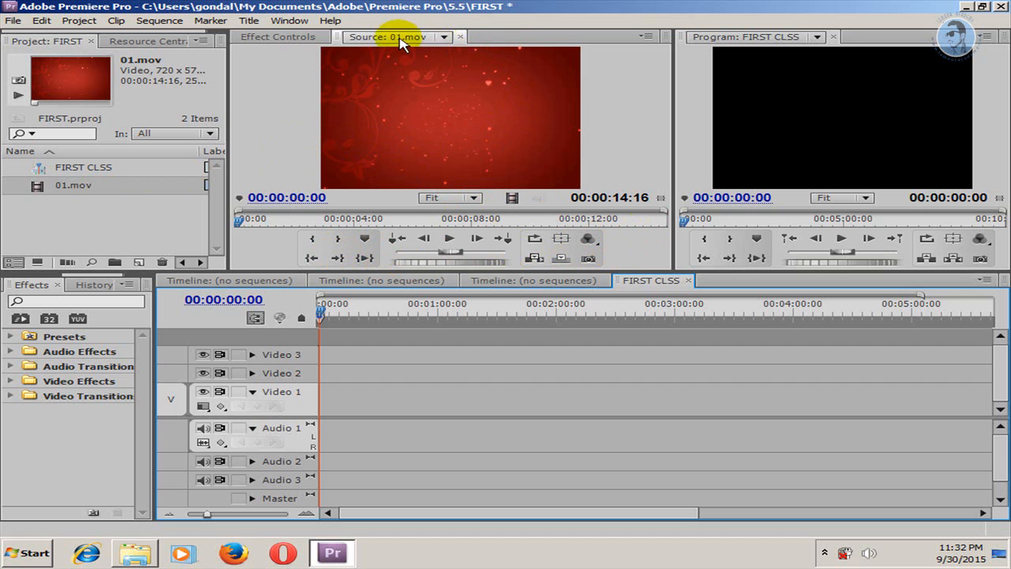
Step: Show the Effect Controls and place 01.mov at the start of the Video 1 track
{"action": "left_click", "coordinate": [279, 42]}
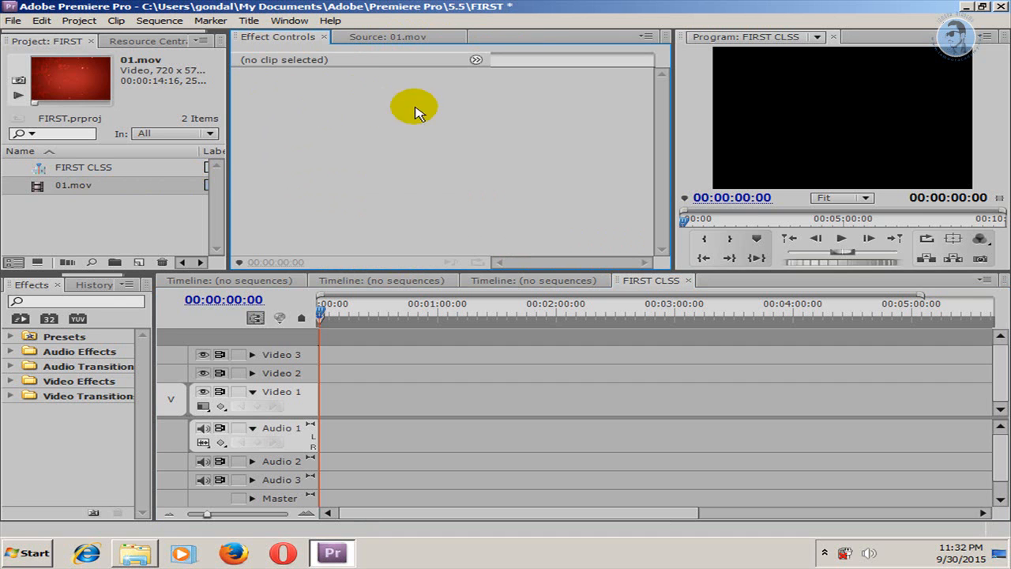
{"action": "left_click_drag", "start_coordinate": [36, 187], "coordinate": [320, 397]}
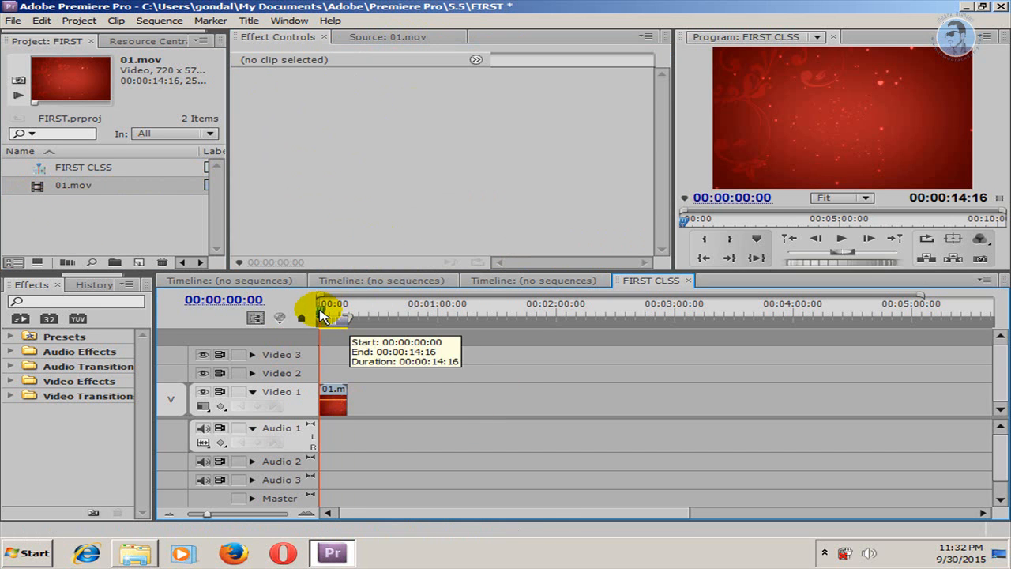
Step: Apply the Additive Dissolve video transition to the start of the 01.mov clip on Video 1
{"action": "left_click", "coordinate": [9, 396]}
{"action": "scroll", "coordinate": [24, 391], "scroll_direction": "down", "scroll_amount": 3}
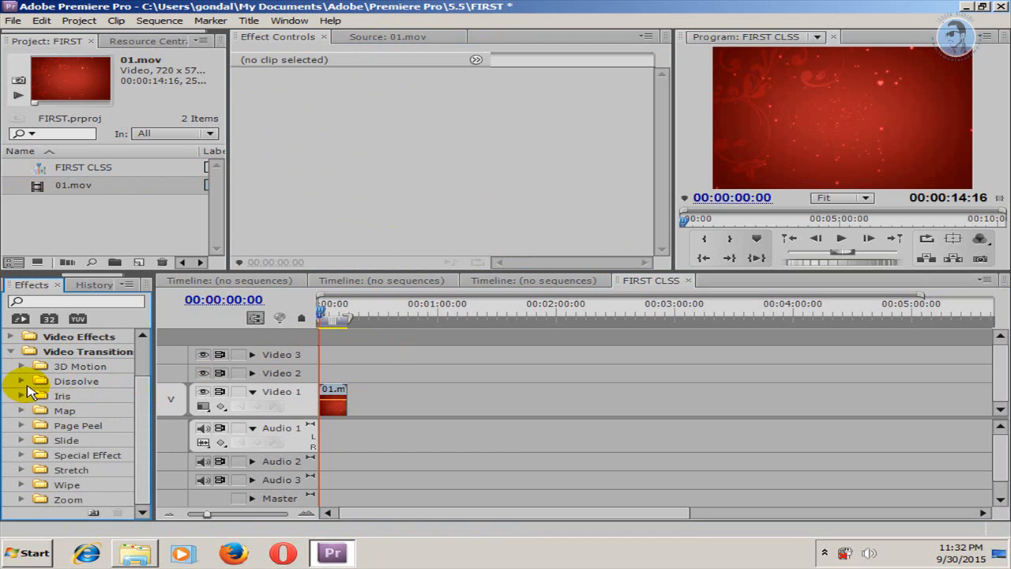
{"action": "left_click", "coordinate": [22, 383]}
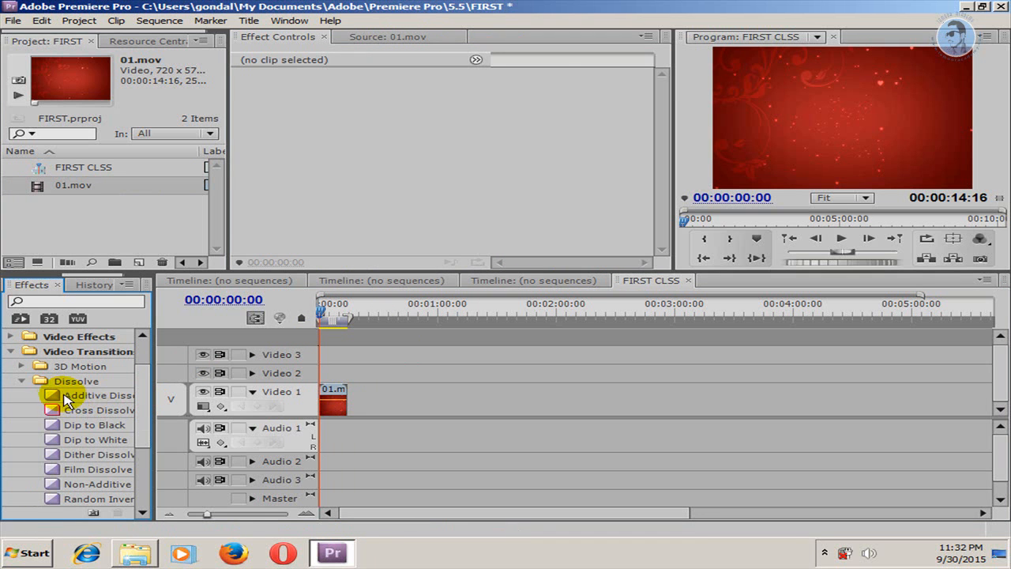
{"action": "left_click_drag", "start_coordinate": [67, 399], "coordinate": [332, 390]}
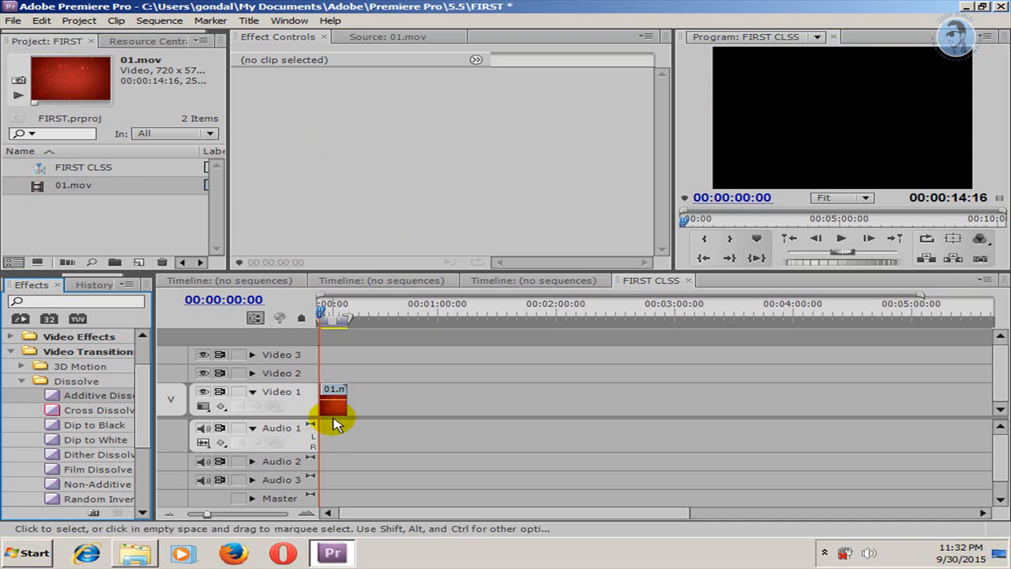
Step: Select the 01.mov clip on the timeline and examine its Time Remapping, Opacity and Motion settings in Effect Controls
{"action": "double_click", "coordinate": [332, 387]}
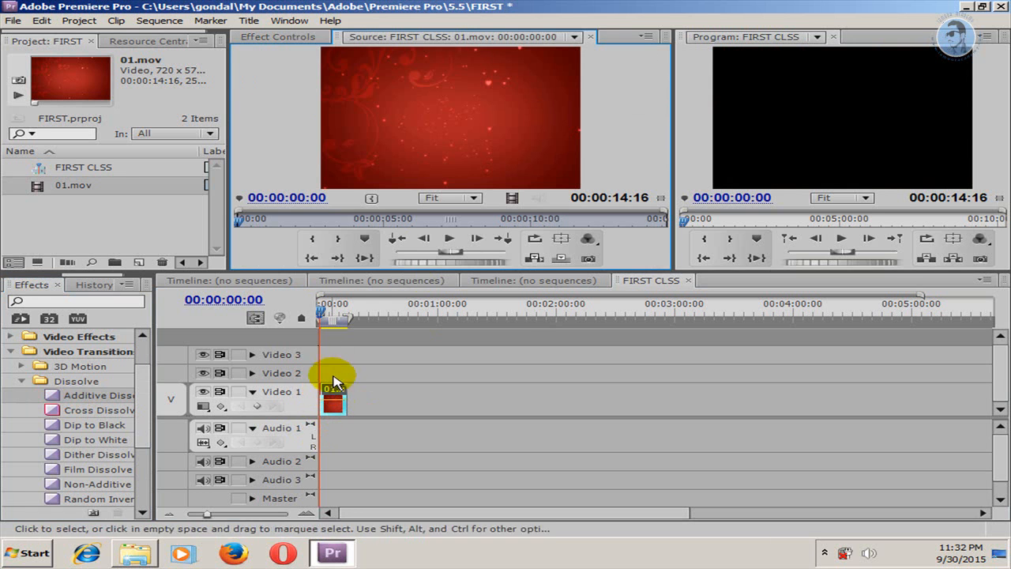
{"action": "left_click", "coordinate": [256, 38]}
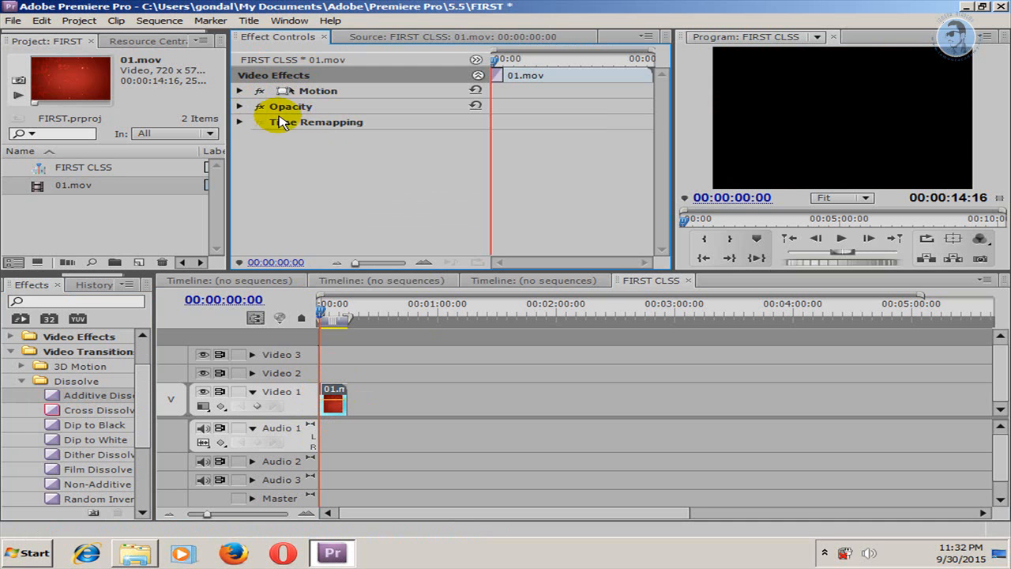
{"action": "left_click", "coordinate": [240, 123]}
{"action": "left_click", "coordinate": [240, 122]}
{"action": "left_click", "coordinate": [240, 107]}
{"action": "left_click", "coordinate": [240, 107]}
{"action": "left_click", "coordinate": [240, 91]}
{"action": "left_click", "coordinate": [240, 91]}
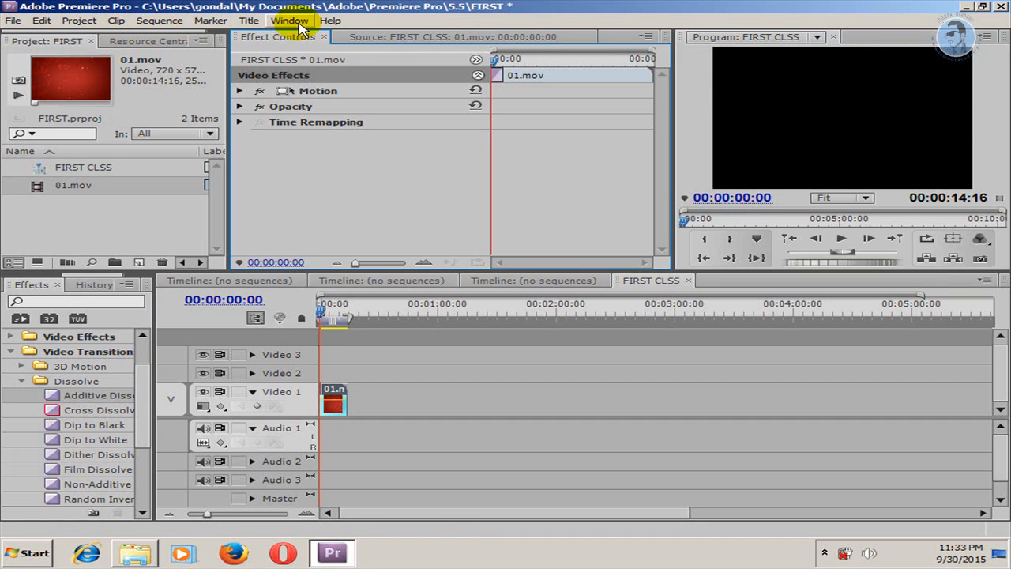
{"action": "left_click", "coordinate": [12, 21]}
{"action": "mouse_move", "coordinate": [45, 24]}
{"action": "mouse_move", "coordinate": [119, 23]}
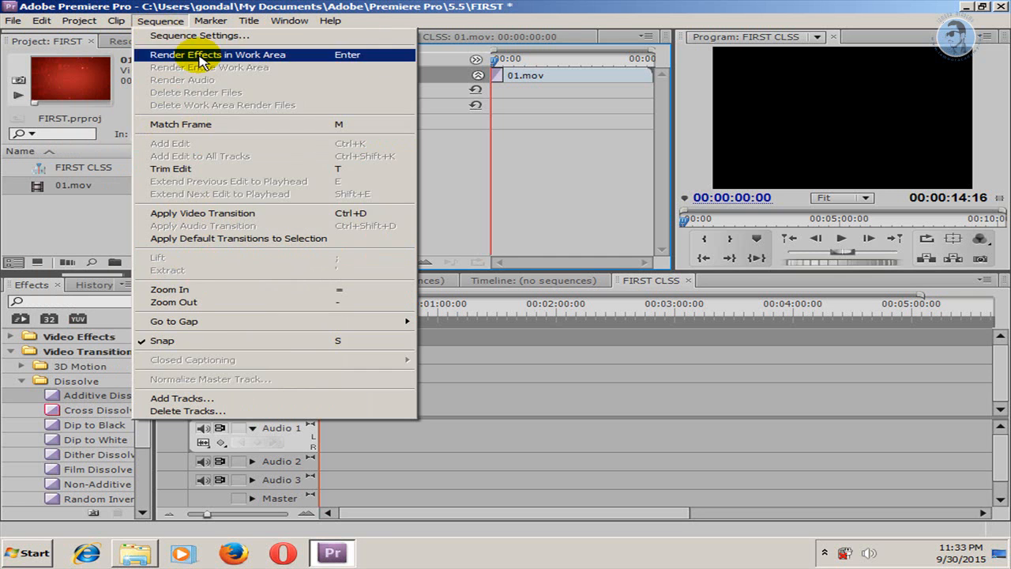
{"action": "mouse_move", "coordinate": [212, 22]}
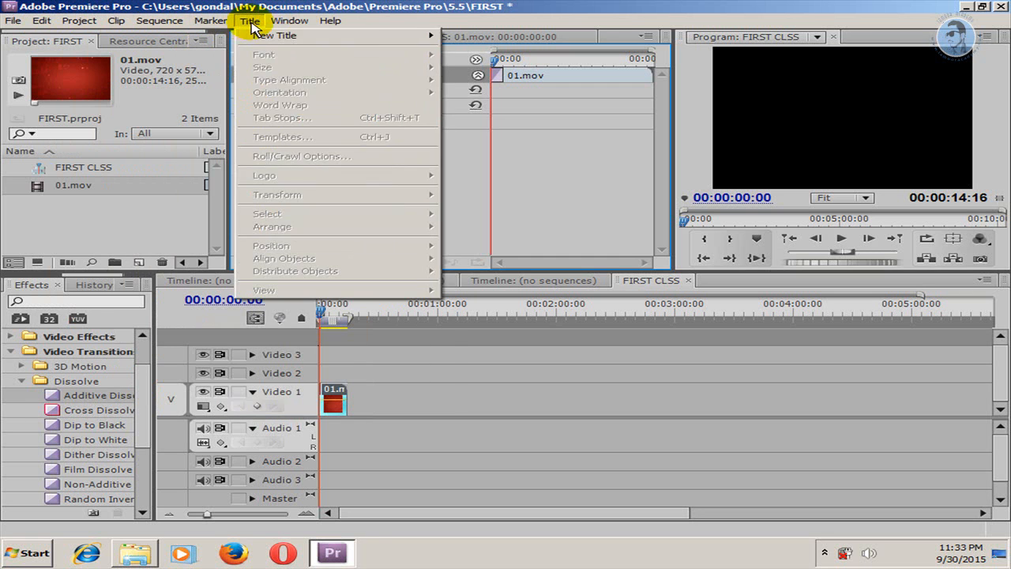
{"action": "mouse_move", "coordinate": [284, 21]}
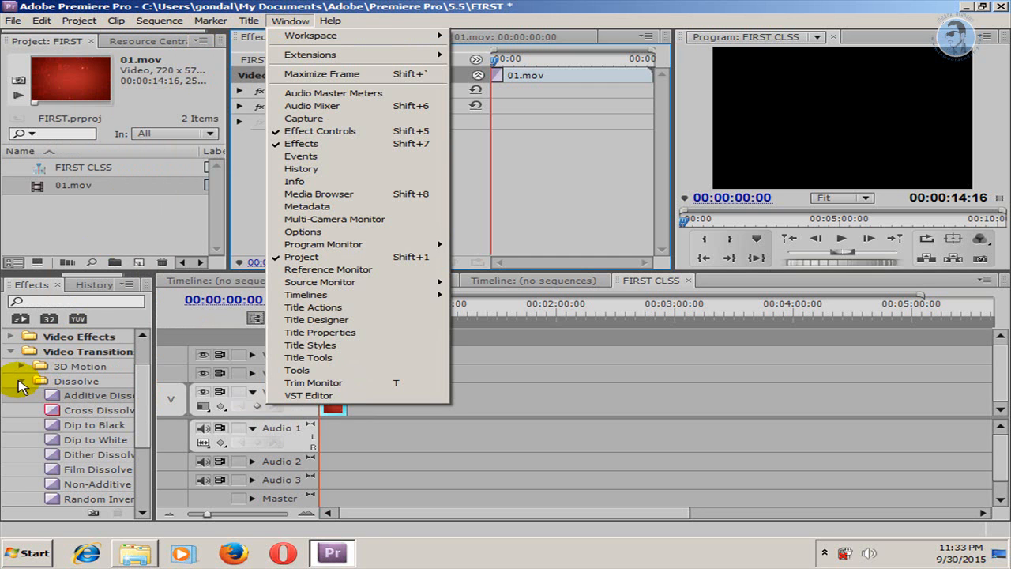
Step: Collapse the Dissolve folder of the video transitions and widen the Effects panel's frame
{"action": "left_click", "coordinate": [20, 386]}
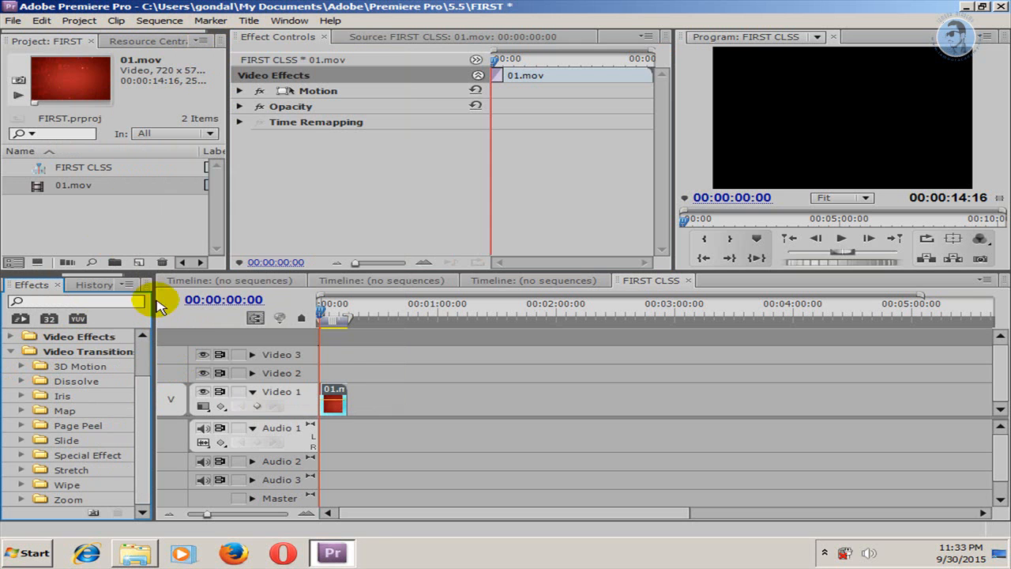
{"action": "left_click_drag", "start_coordinate": [154, 307], "coordinate": [229, 299]}
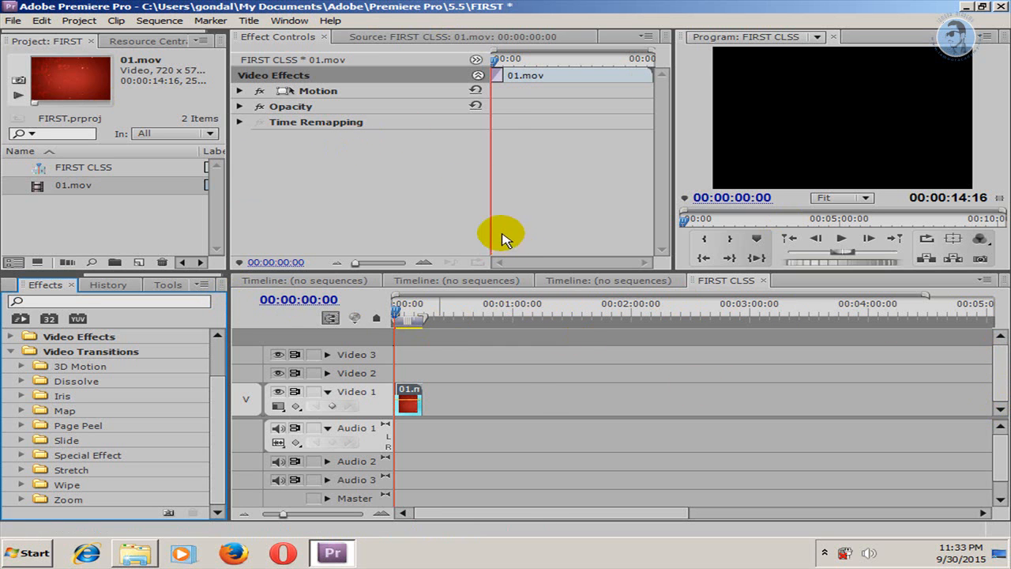
Step: Show the Tools panel, undock it and place it as a floating window over the middle of the workspace
{"action": "left_click", "coordinate": [288, 21]}
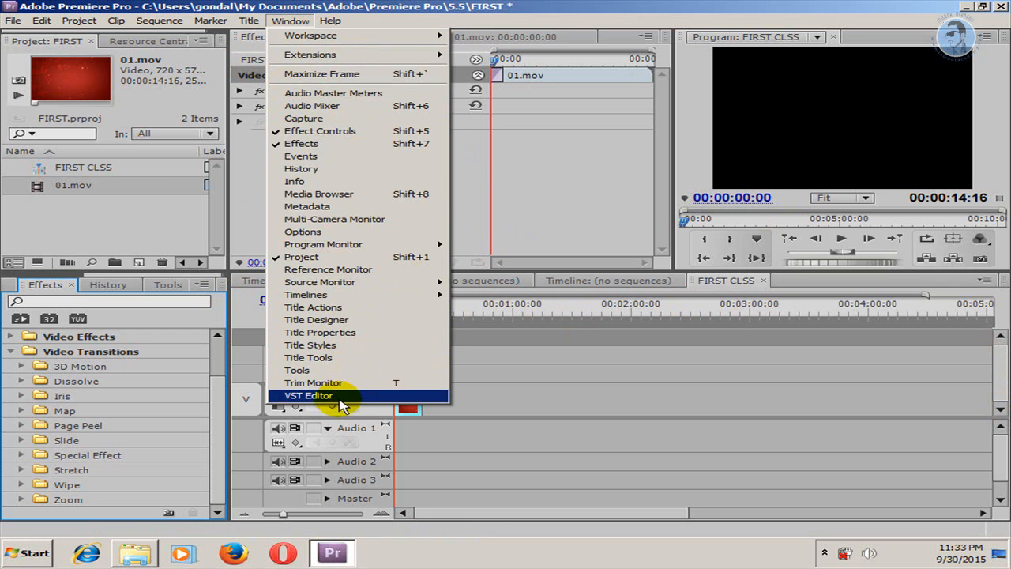
{"action": "left_click", "coordinate": [339, 373]}
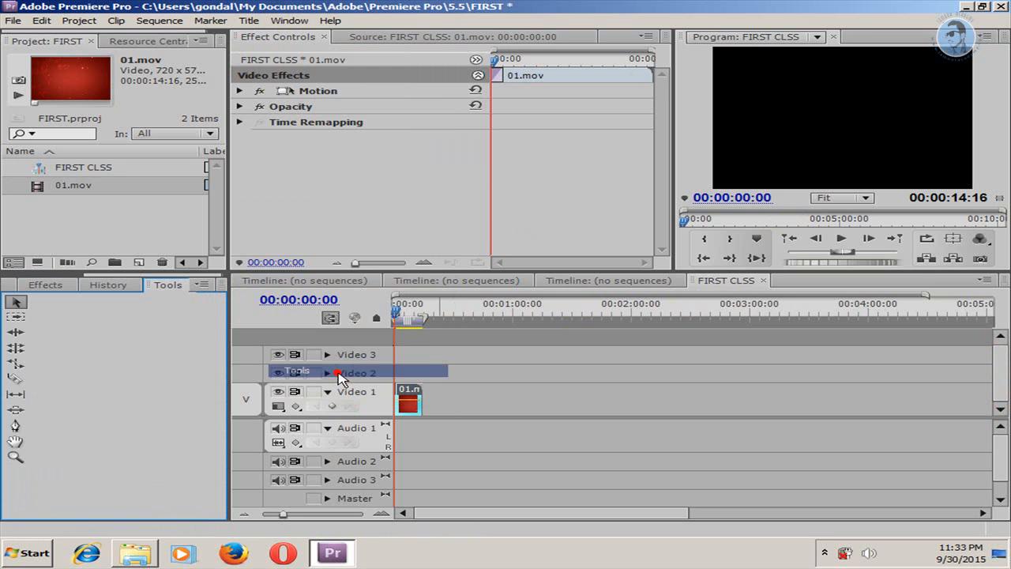
{"action": "left_click", "coordinate": [203, 285]}
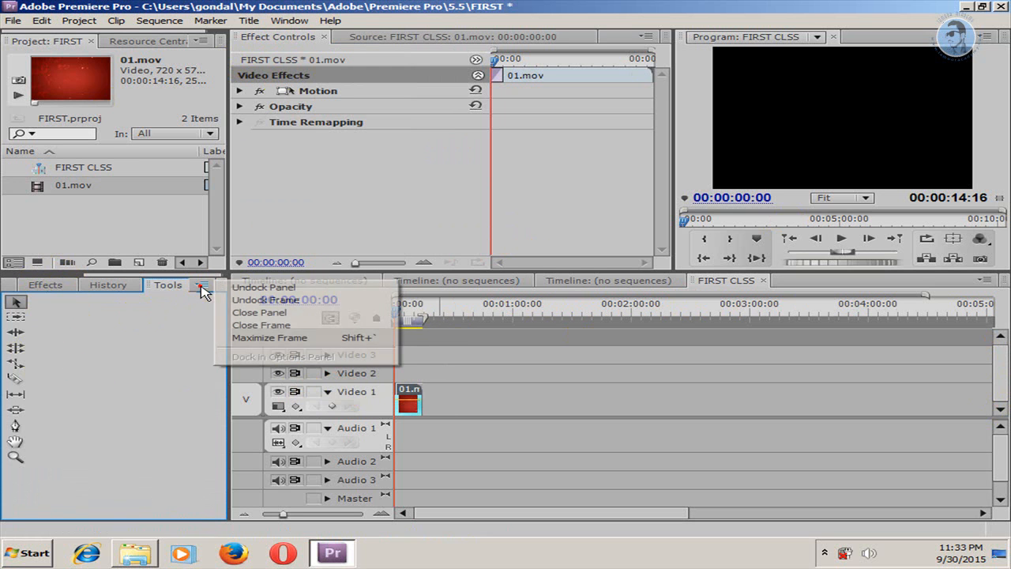
{"action": "left_click", "coordinate": [231, 287]}
{"action": "left_click_drag", "start_coordinate": [88, 282], "coordinate": [467, 214]}
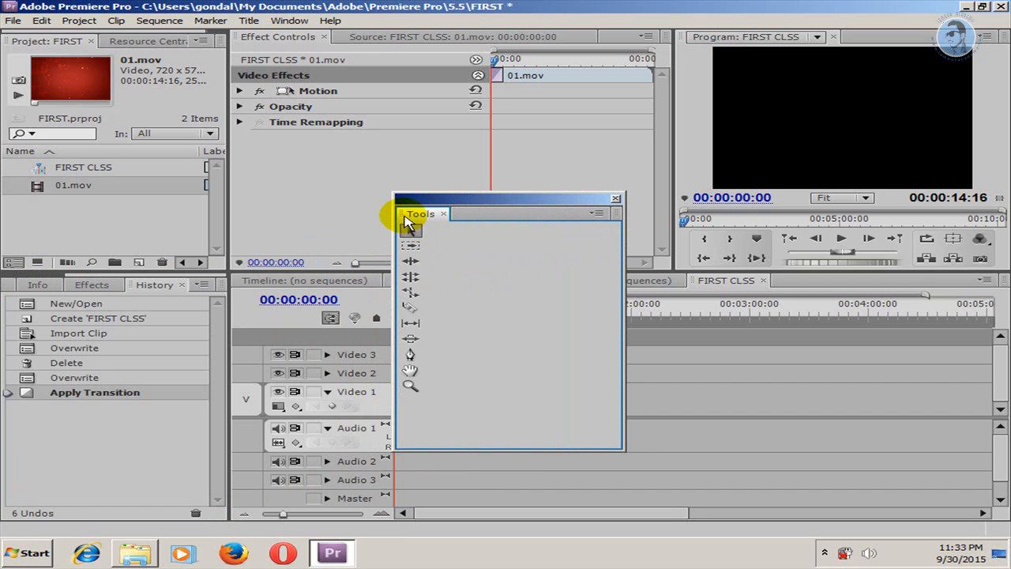
Step: Dock the floating Tools panel between the Effects and History panels and widen that frame so more panels fit
{"action": "left_click_drag", "start_coordinate": [408, 219], "coordinate": [181, 296]}
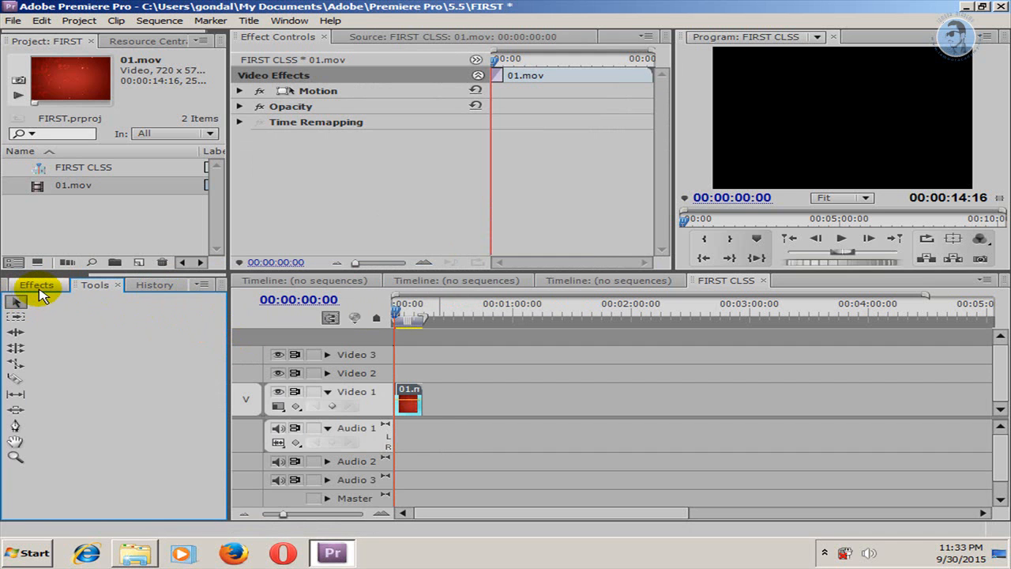
{"action": "left_click_drag", "start_coordinate": [227, 350], "coordinate": [324, 309]}
Step: Look through the History, Tools, Effects, Info and Media Browser panels, checking the drives and files in the Media Browser
{"action": "left_click", "coordinate": [254, 285]}
{"action": "left_click", "coordinate": [195, 285]}
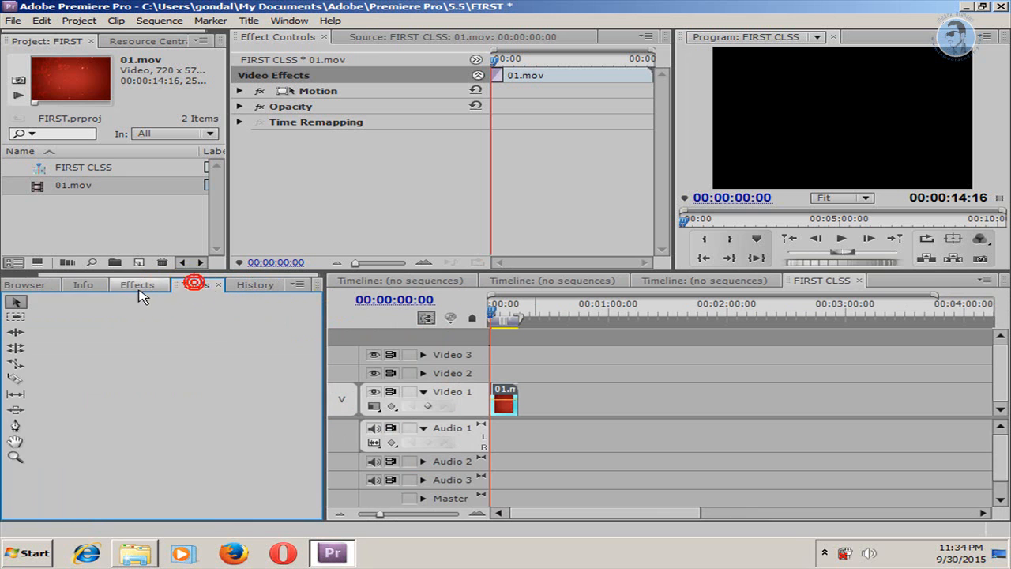
{"action": "left_click", "coordinate": [137, 285]}
{"action": "left_click", "coordinate": [87, 285]}
{"action": "left_click", "coordinate": [28, 286]}
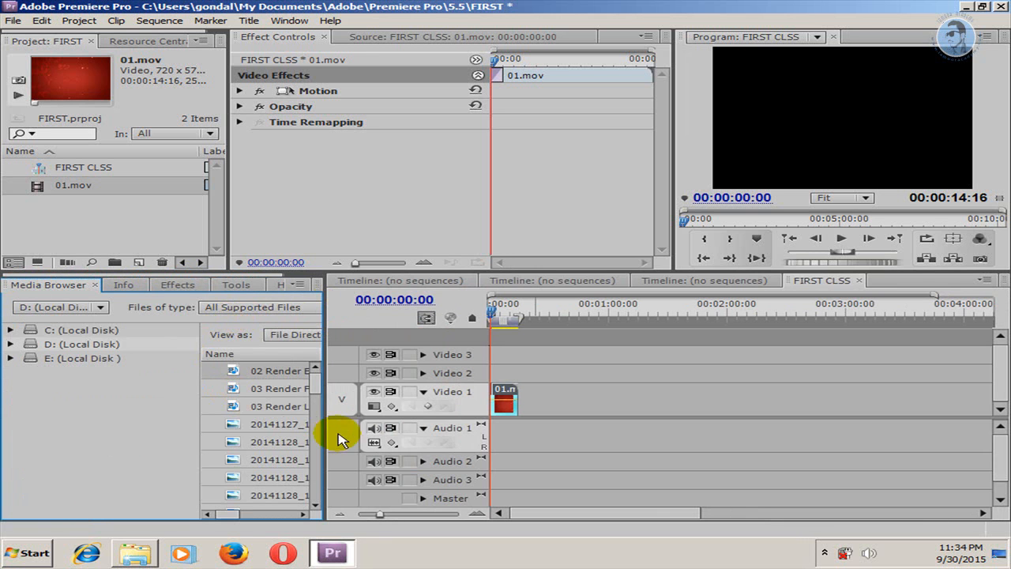
{"action": "scroll", "coordinate": [312, 383], "scroll_direction": "up", "scroll_amount": 3}
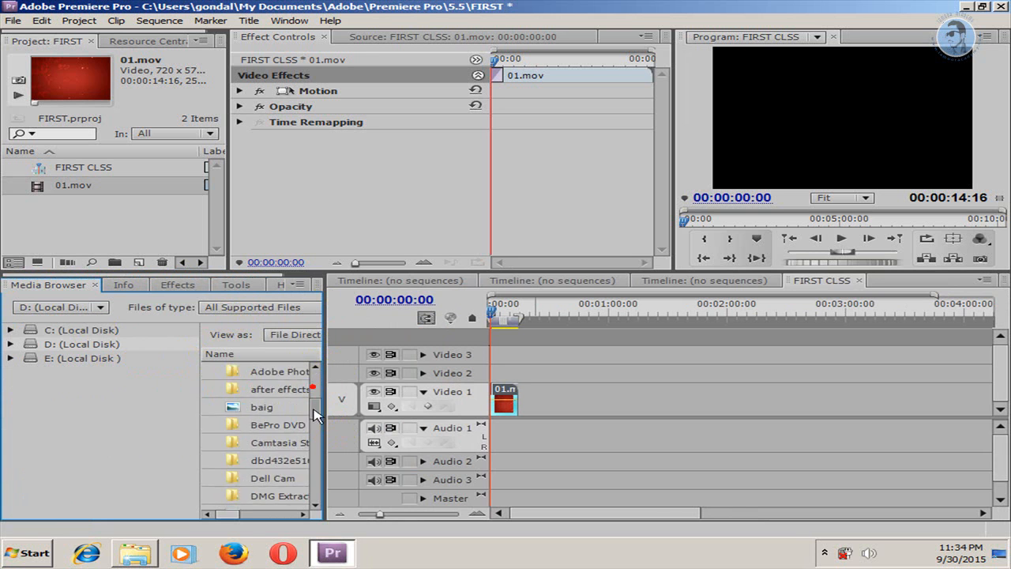
{"action": "scroll", "coordinate": [314, 373], "scroll_direction": "down", "scroll_amount": 3}
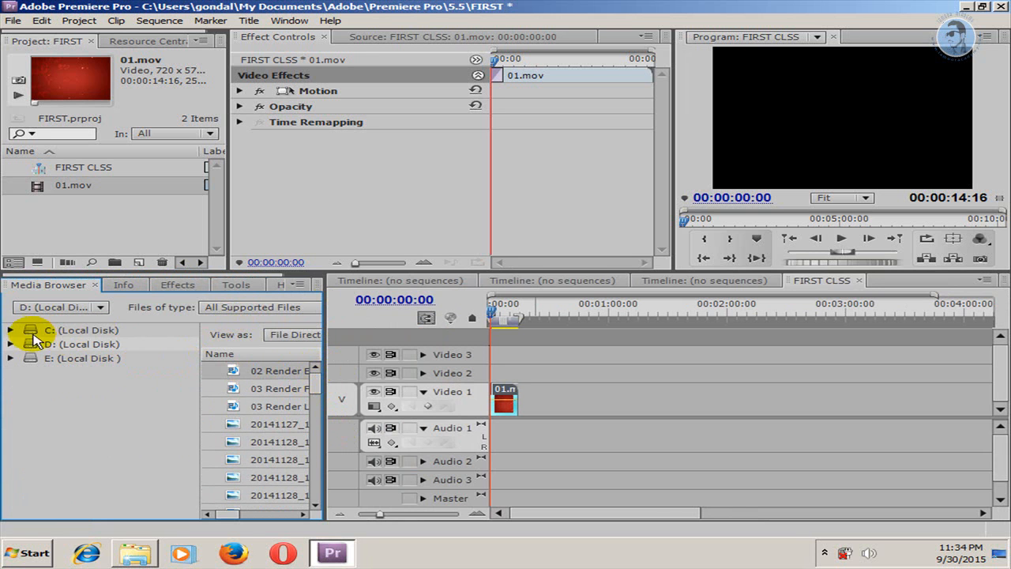
{"action": "left_click", "coordinate": [123, 285]}
{"action": "left_click", "coordinate": [177, 285]}
{"action": "left_click", "coordinate": [239, 288]}
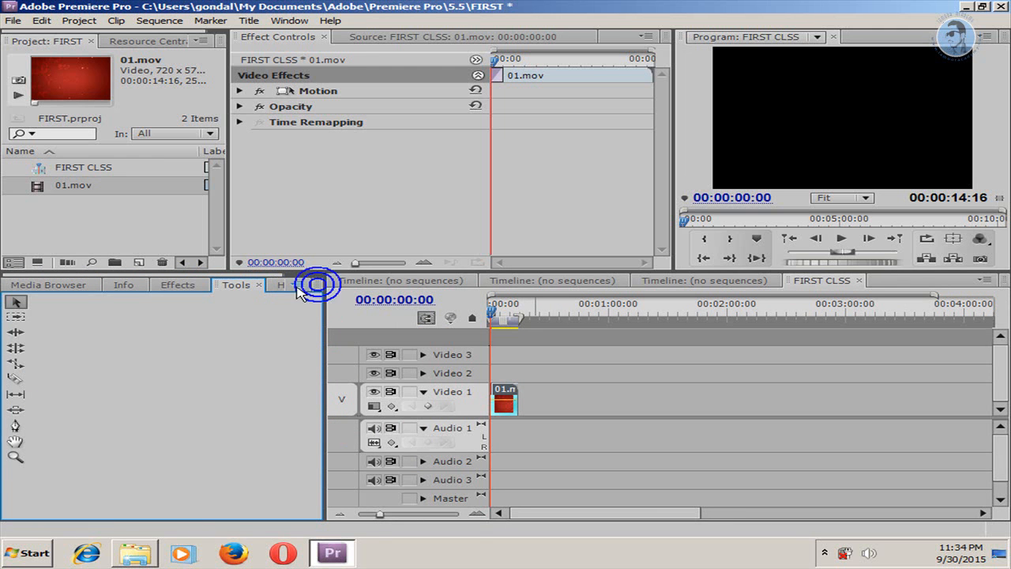
Step: Undock the Tools panel and dock it as its own frame between Effect Controls and the Program monitor
{"action": "right_click", "coordinate": [257, 285]}
{"action": "left_click", "coordinate": [266, 294]}
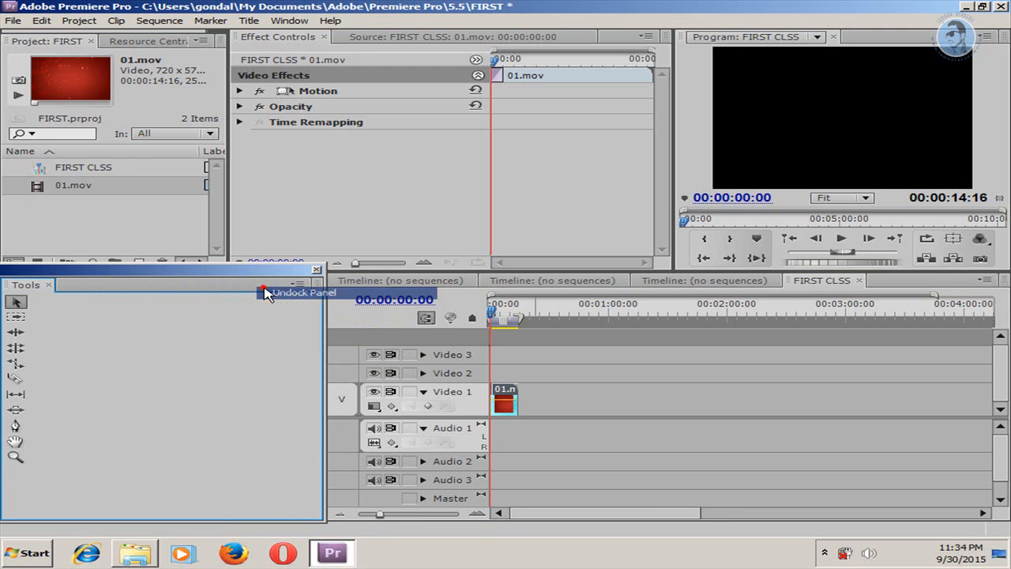
{"action": "left_click_drag", "start_coordinate": [577, 181], "coordinate": [608, 322]}
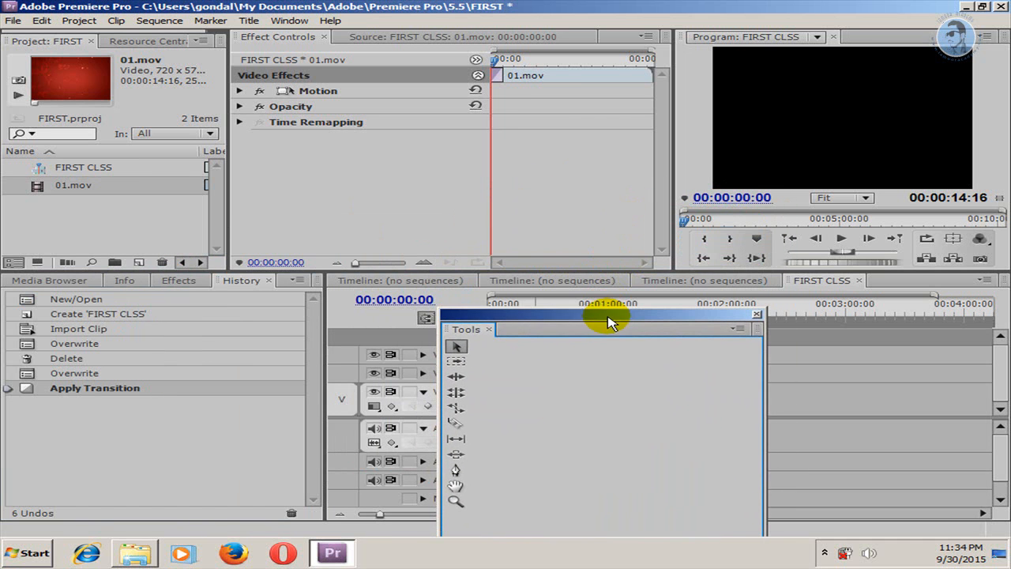
{"action": "left_click_drag", "start_coordinate": [450, 332], "coordinate": [650, 113]}
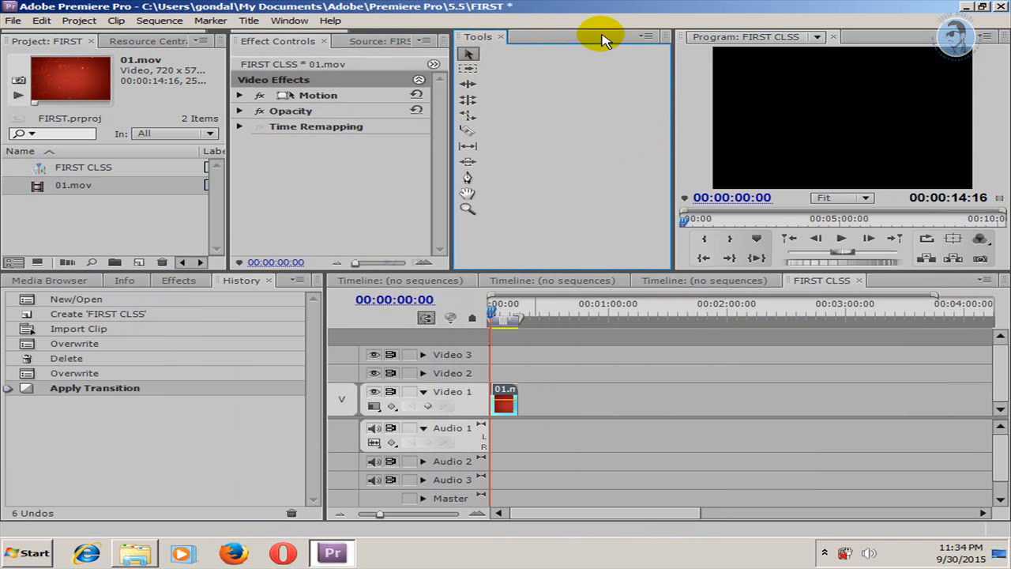
Step: Undock the Tools panel from beside the Program monitor and dock it above the Media Browser and History frame
{"action": "left_click", "coordinate": [642, 36]}
{"action": "left_click", "coordinate": [668, 40]}
{"action": "left_click_drag", "start_coordinate": [564, 22], "coordinate": [340, 287]}
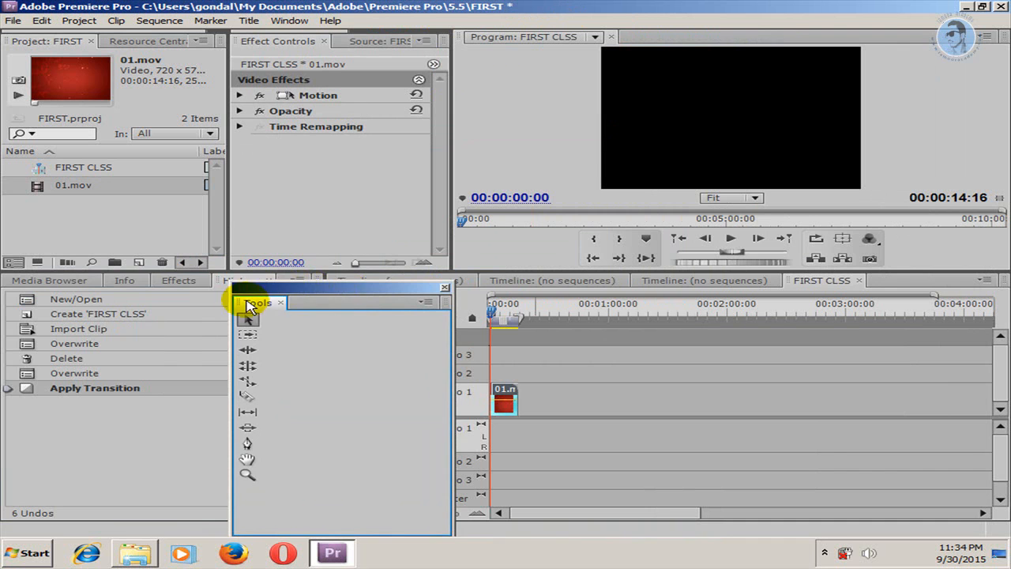
{"action": "left_click_drag", "start_coordinate": [245, 310], "coordinate": [226, 296]}
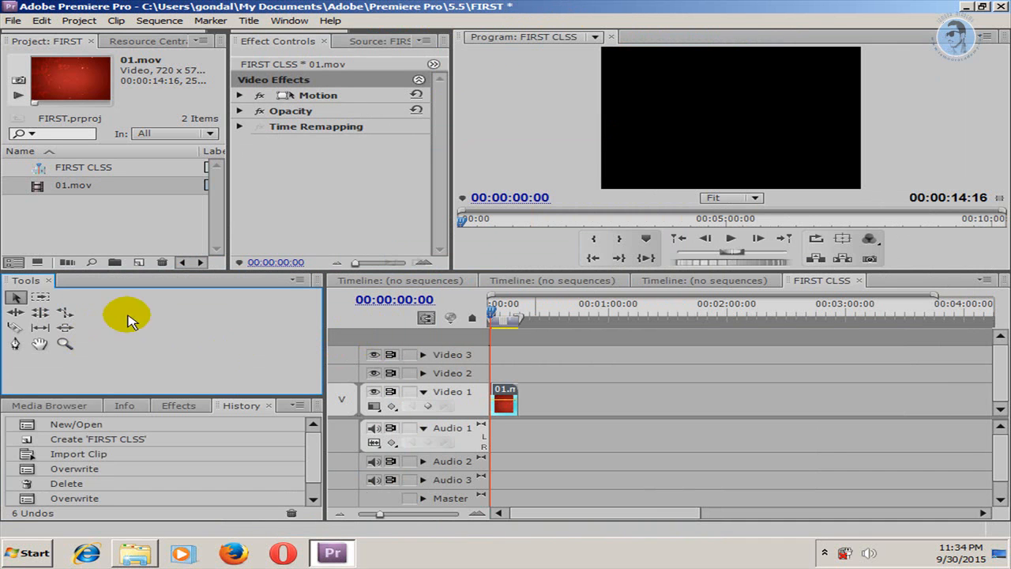
Step: Show the Effects panel, then undock the Tools panel and group it into the same frame after History
{"action": "left_click", "coordinate": [187, 406]}
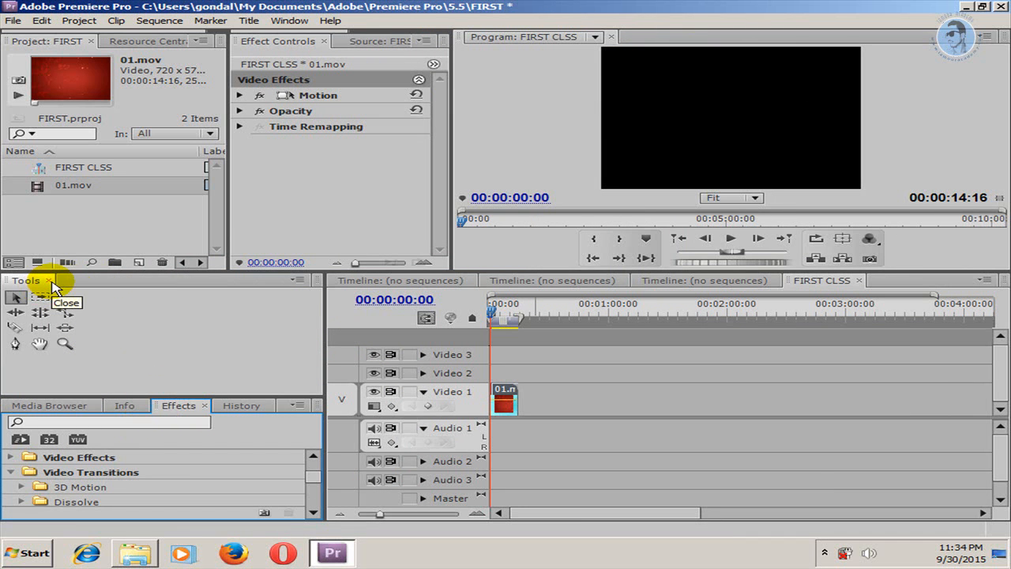
{"action": "left_click", "coordinate": [298, 280]}
{"action": "left_click", "coordinate": [328, 284]}
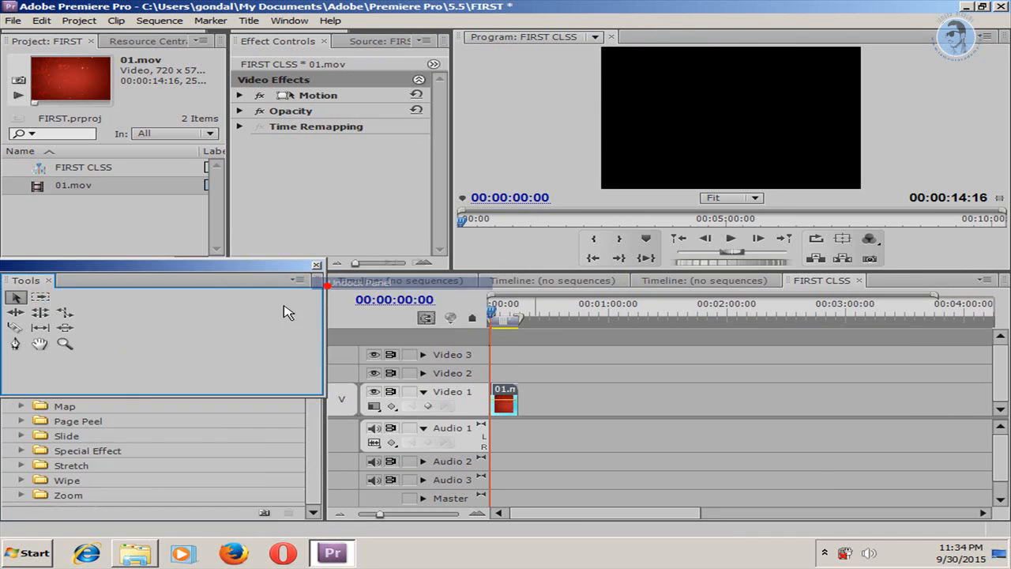
{"action": "left_click_drag", "start_coordinate": [170, 266], "coordinate": [657, 222]}
{"action": "left_click_drag", "start_coordinate": [506, 223], "coordinate": [242, 372]}
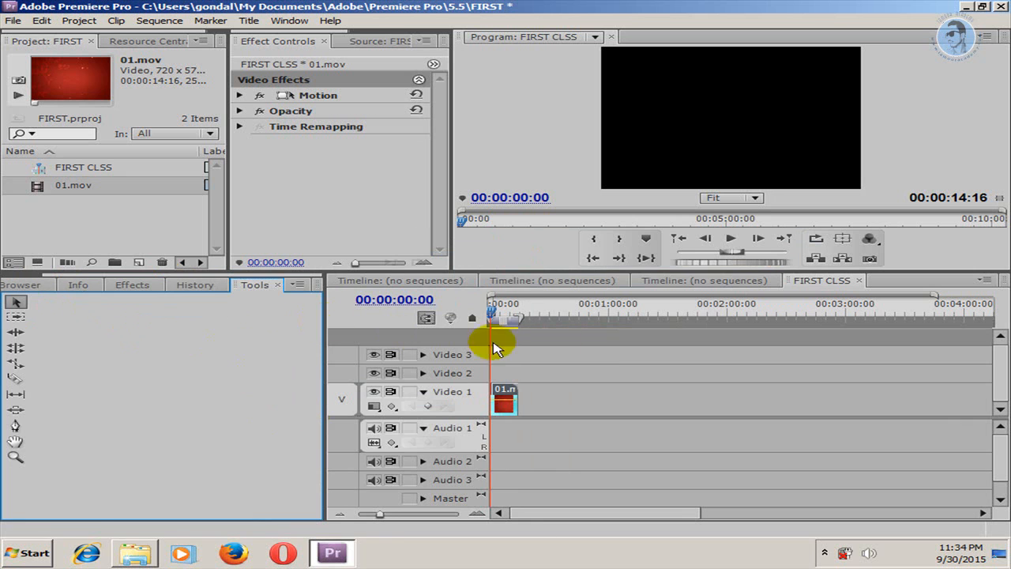
Step: Narrow the Tools panel's frame to widen the timeline, and view the Tools panel's options without choosing any
{"action": "left_click_drag", "start_coordinate": [324, 342], "coordinate": [197, 342]}
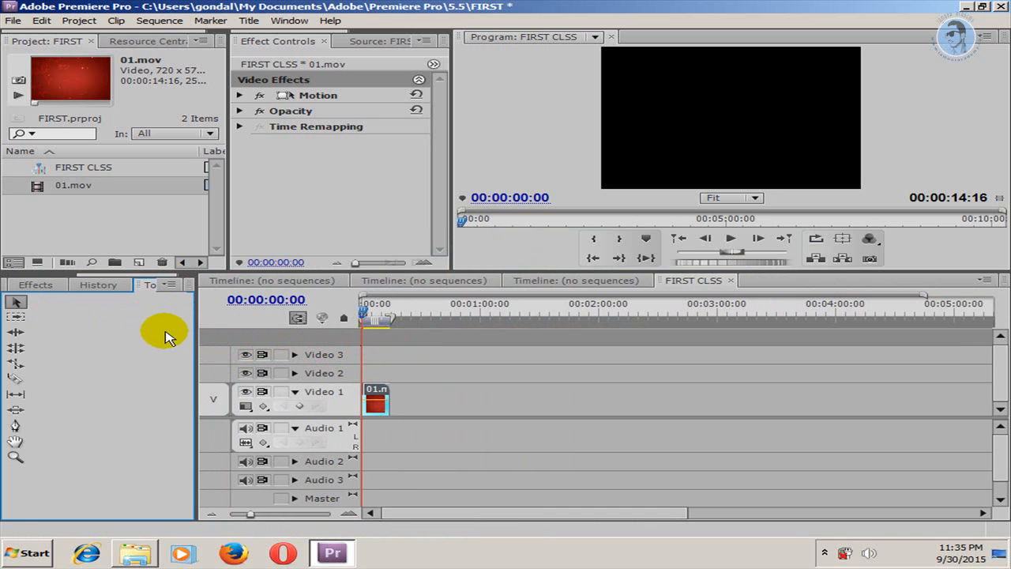
{"action": "left_click", "coordinate": [162, 285]}
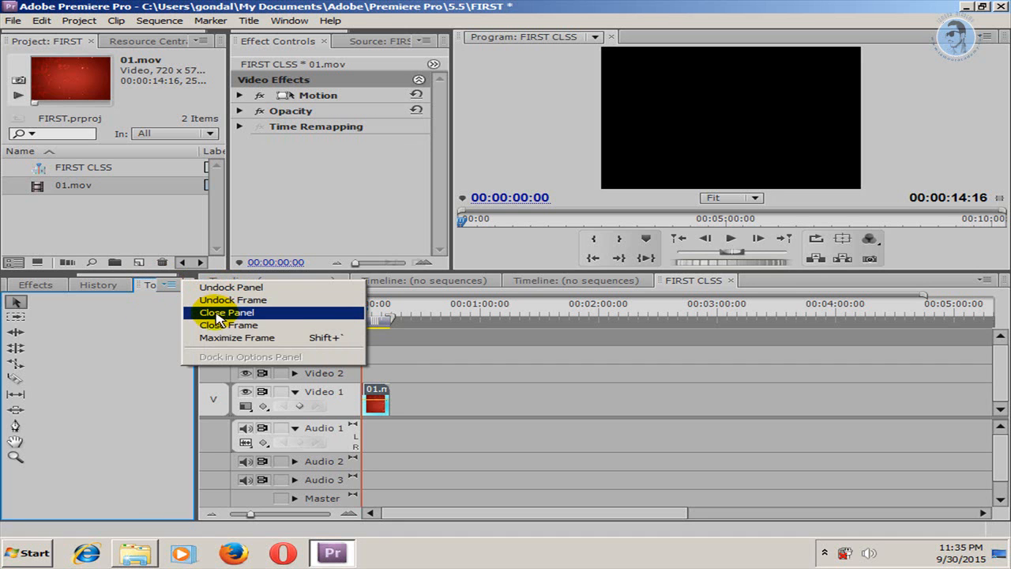
{"action": "left_click", "coordinate": [149, 350]}
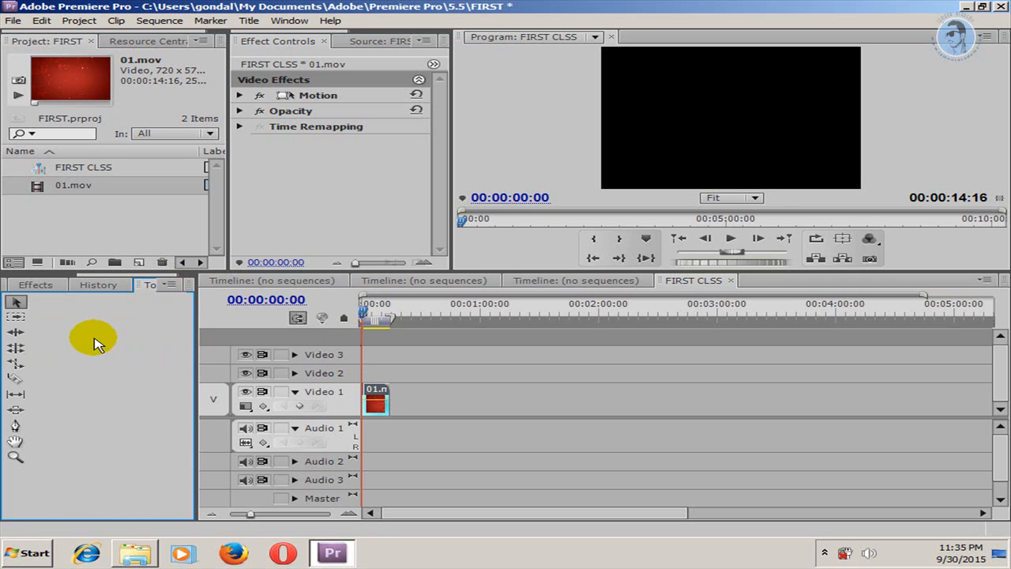